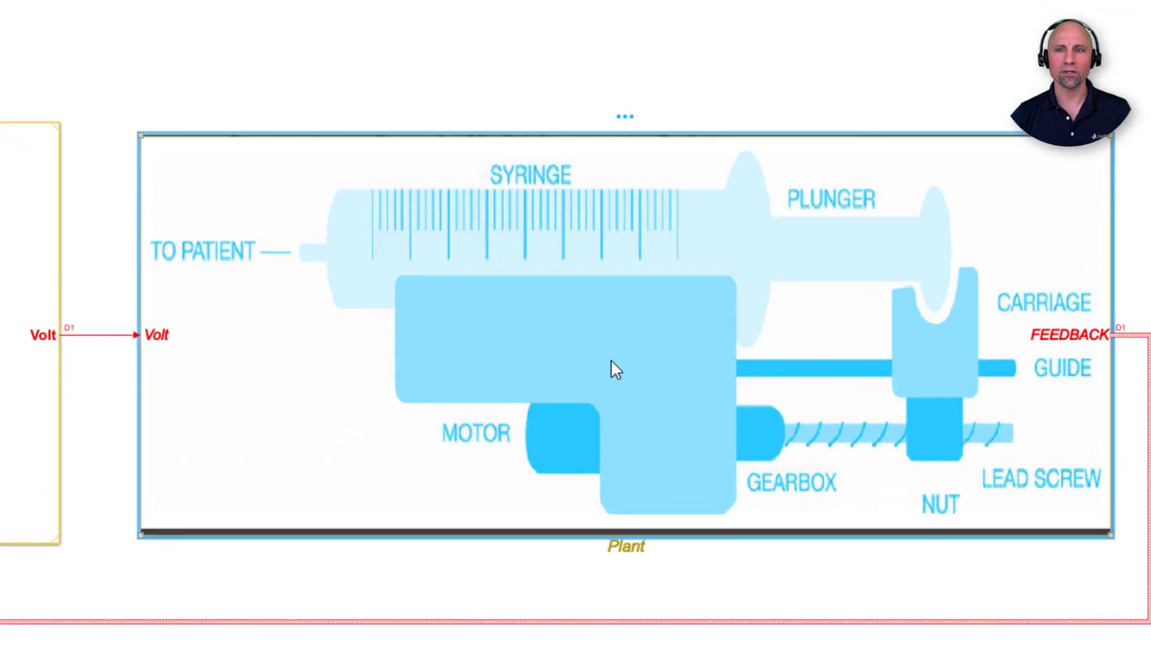
Open the Plant subsystem, then the DeliveryLine subsystem inside it
double_click(810, 409)
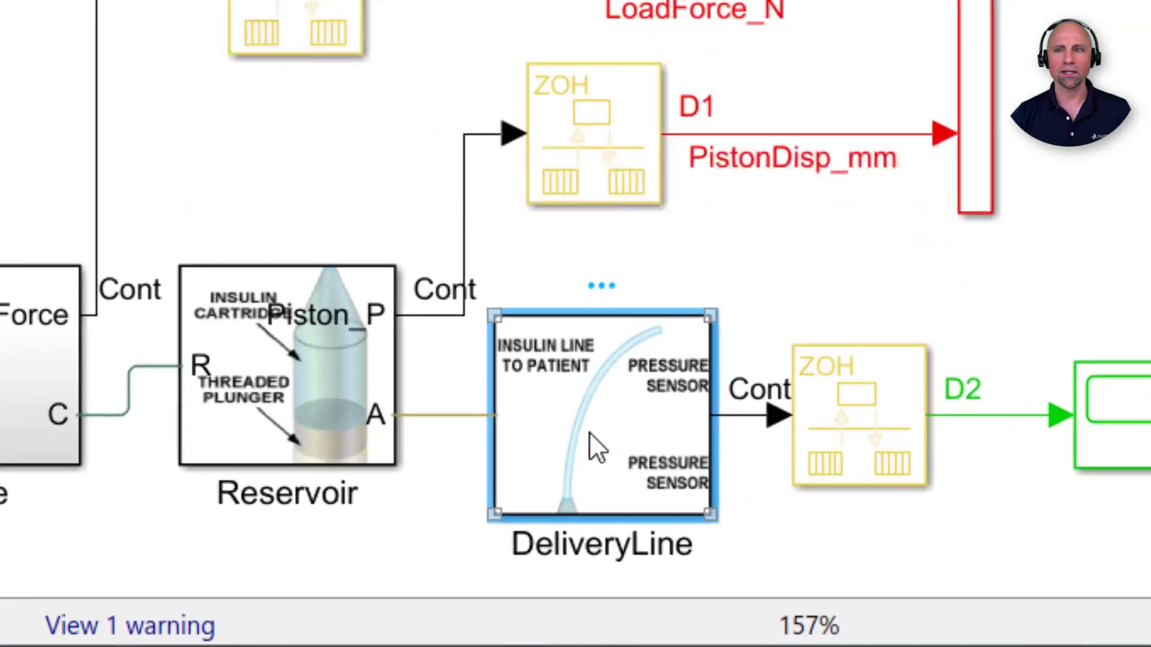
double_click(776, 571)
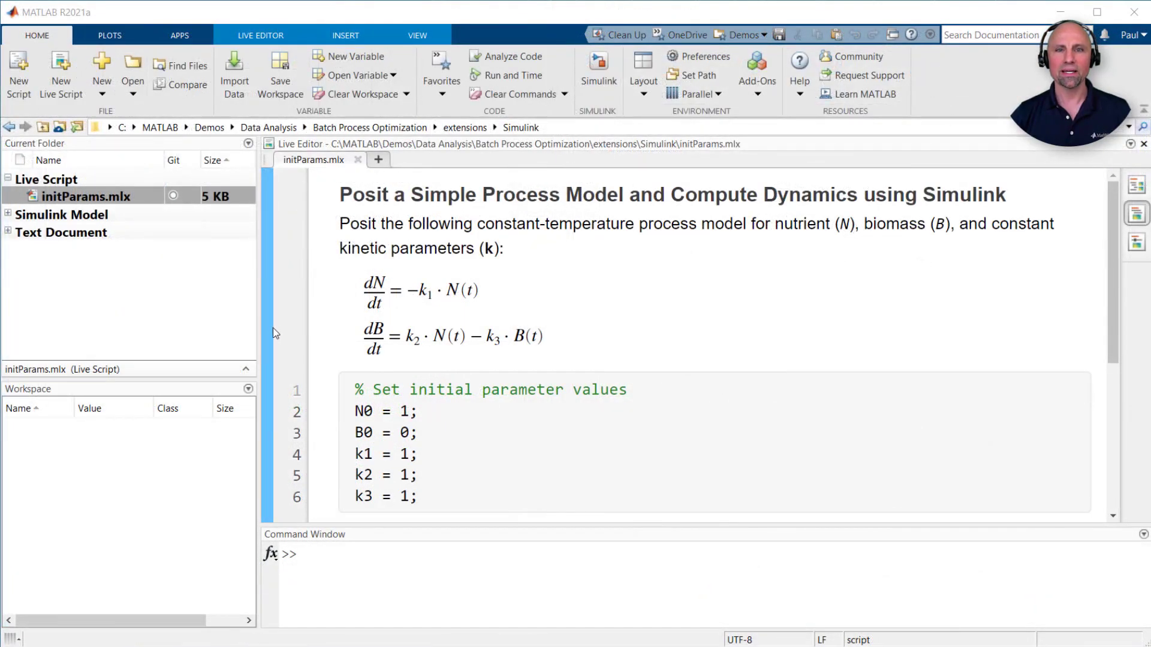
Run the initParams.mlx section to load N0 = 1, B0 = 0 and k1, k2, k3 = 1
click(273, 334)
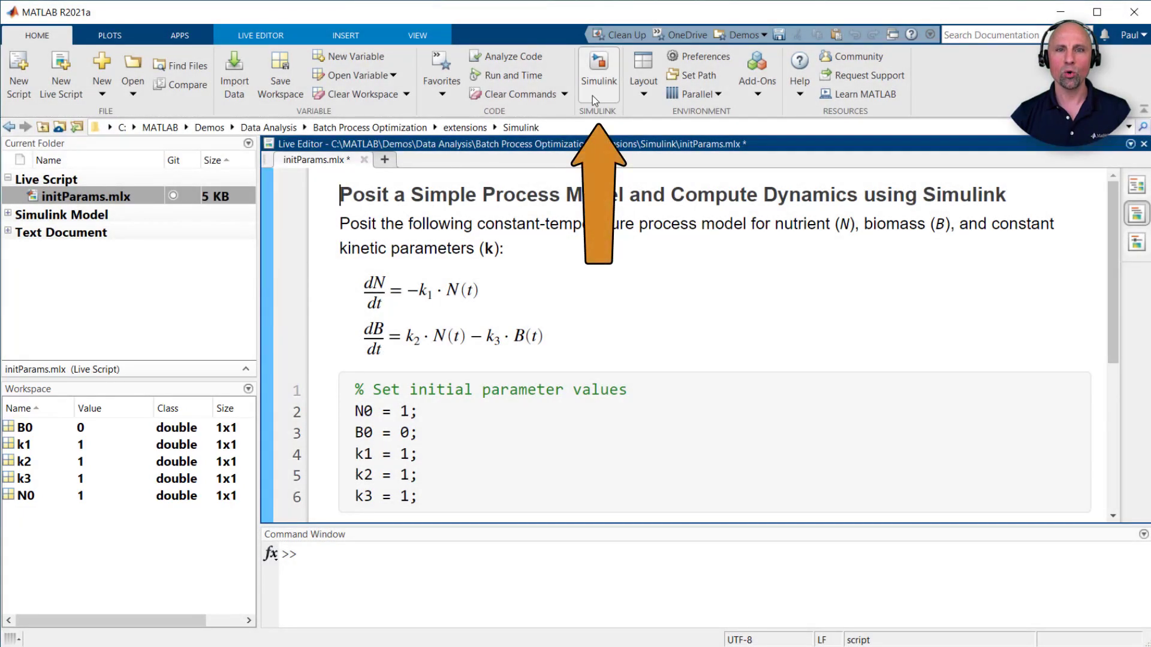
Create a Blank Model from the New templates on the Simulink Start Page
click(593, 95)
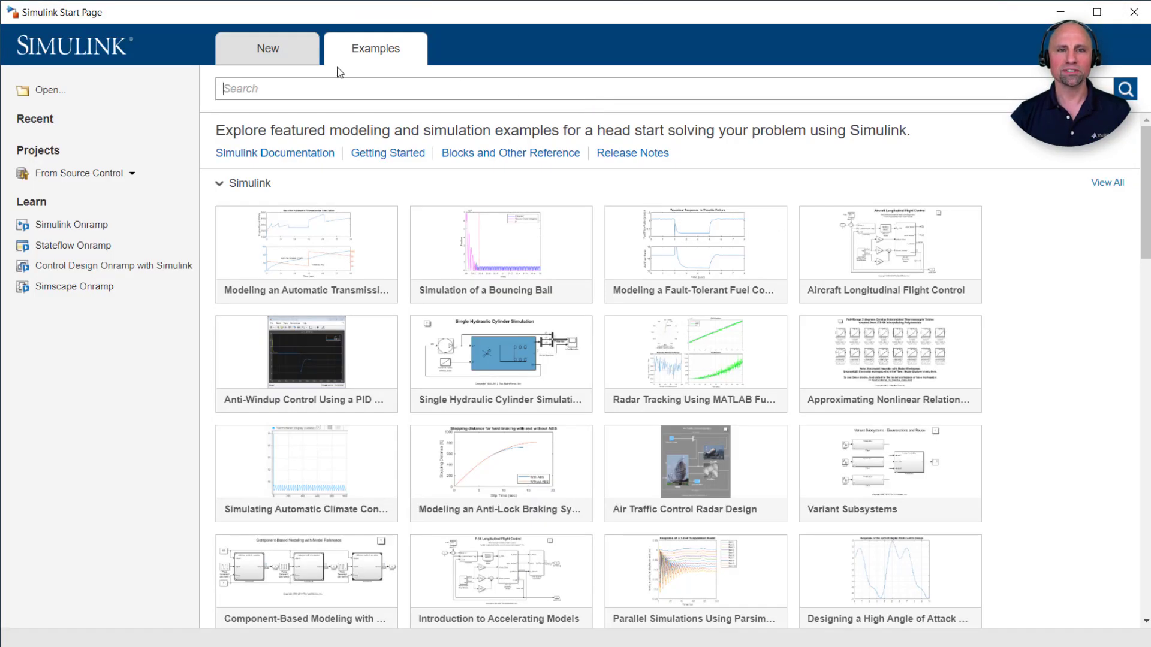
click(282, 52)
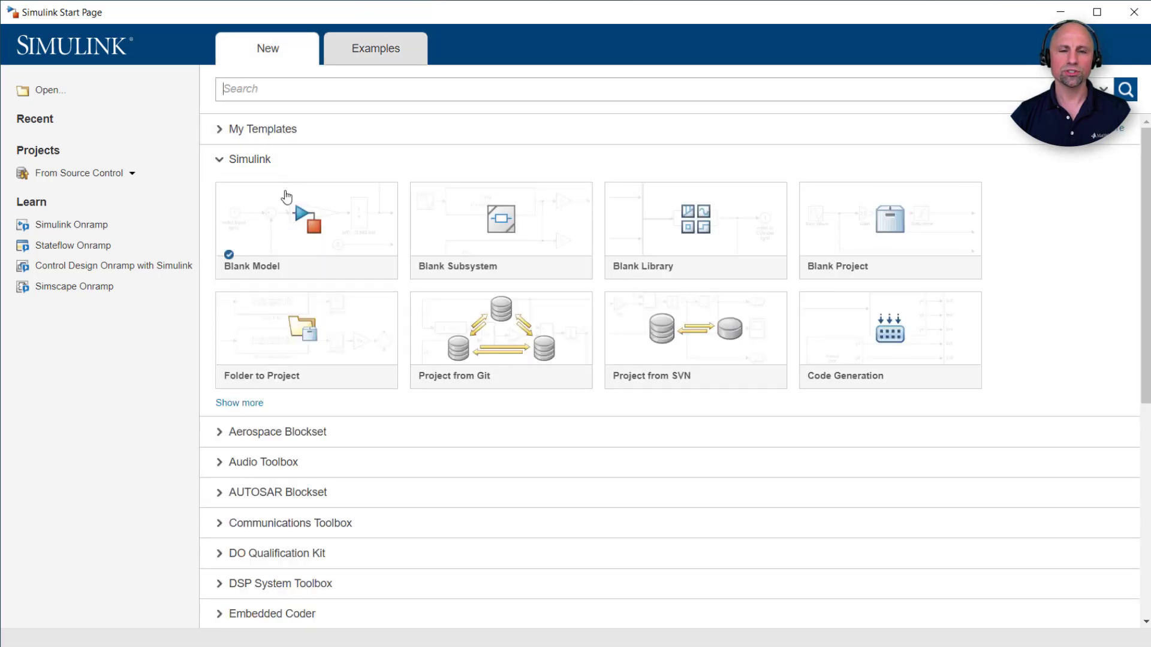
click(304, 219)
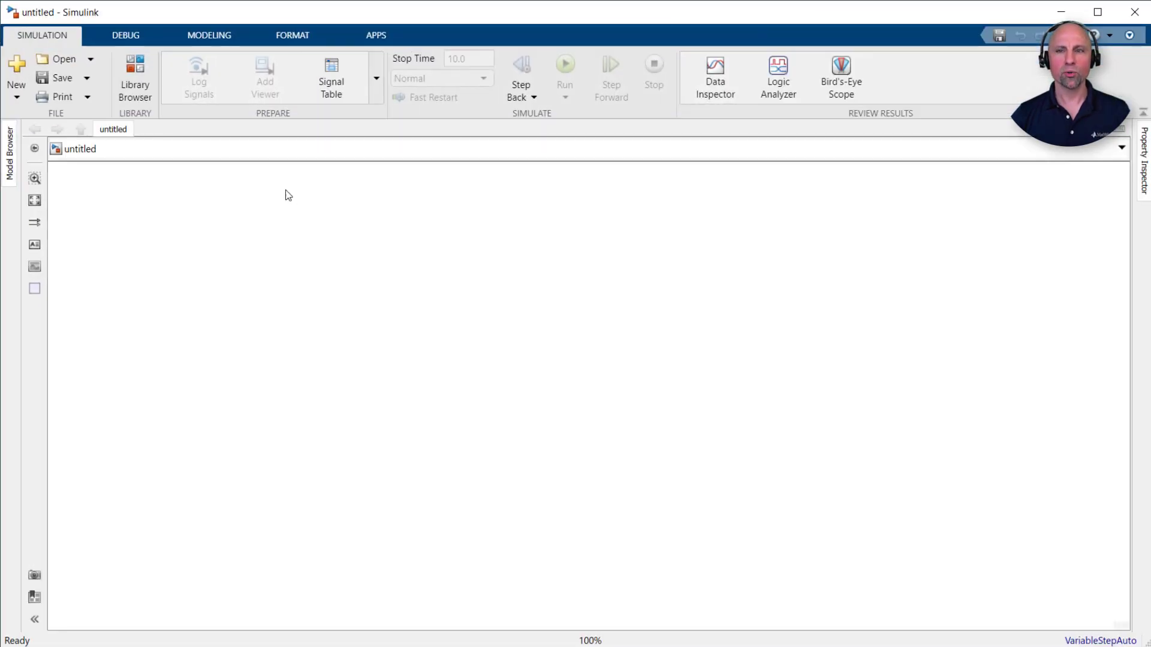
Set the model's PreLoadFcn callback to initParams in Model Properties
click(217, 38)
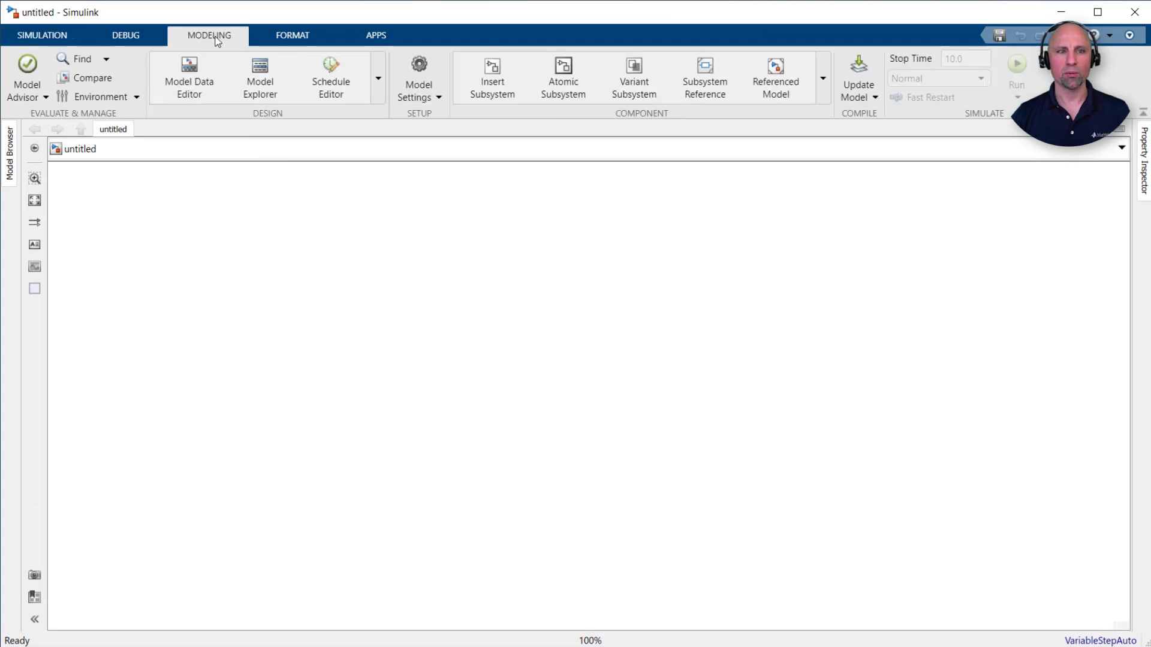
click(437, 98)
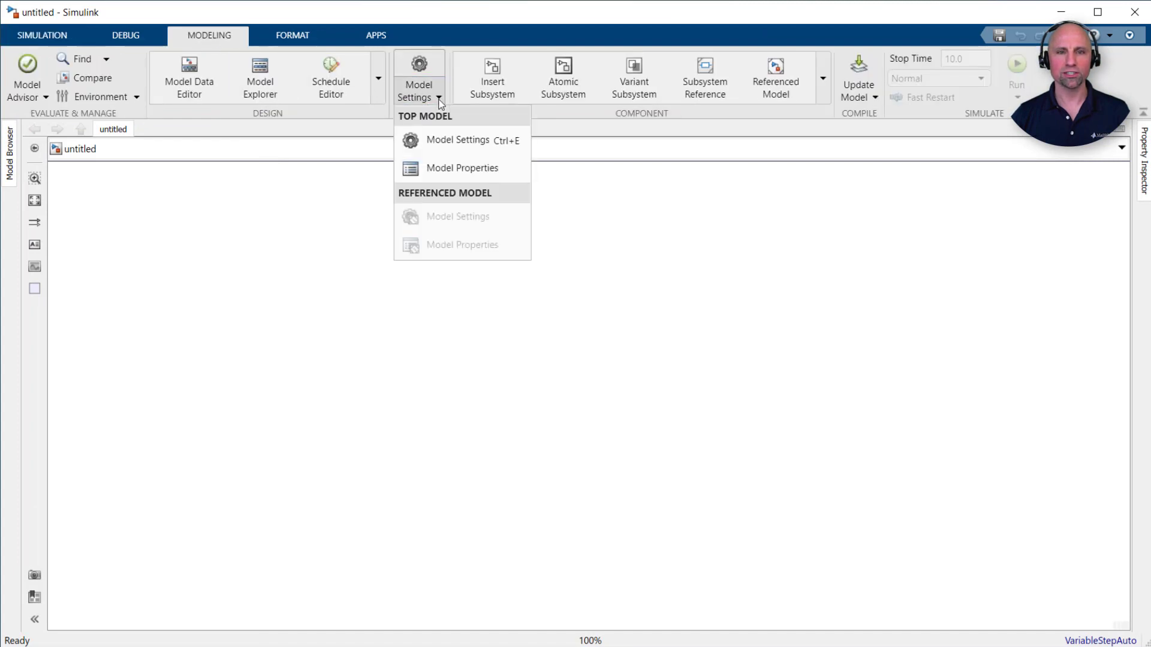
click(507, 175)
click(477, 236)
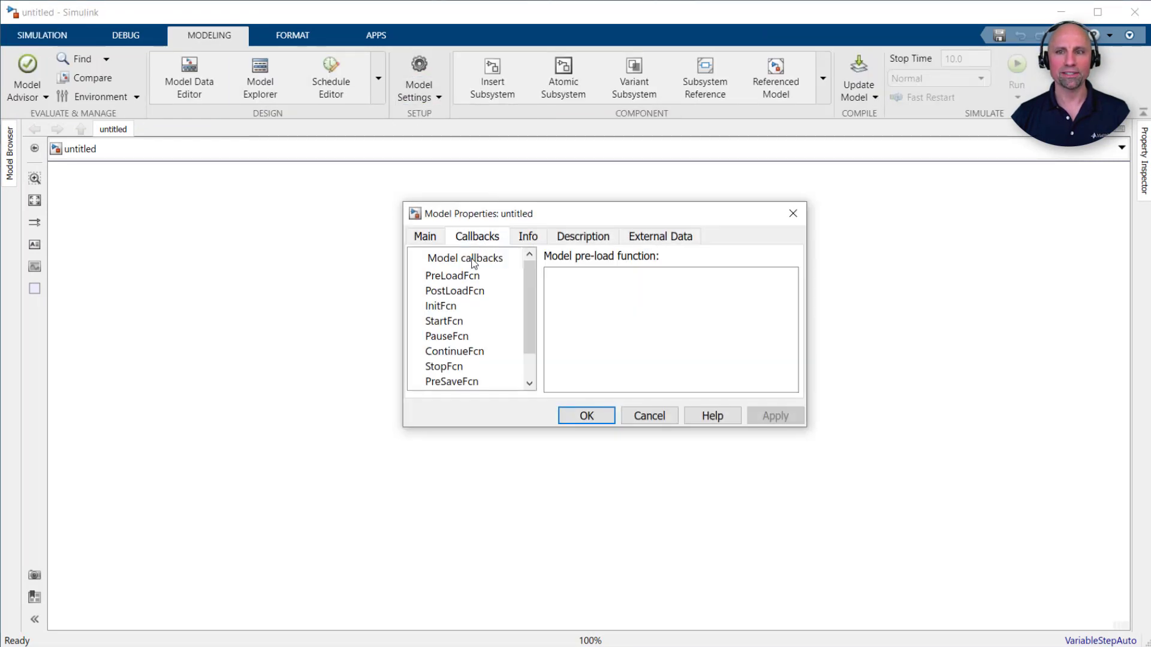
click(466, 275)
click(565, 288)
text(initParams)
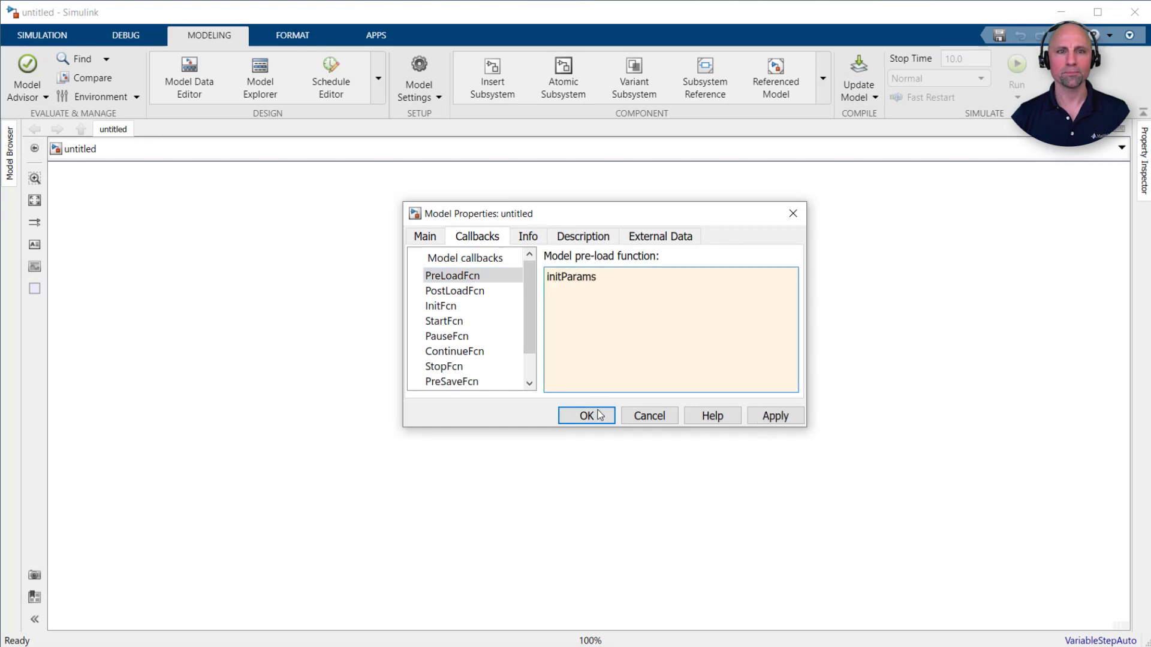
click(590, 416)
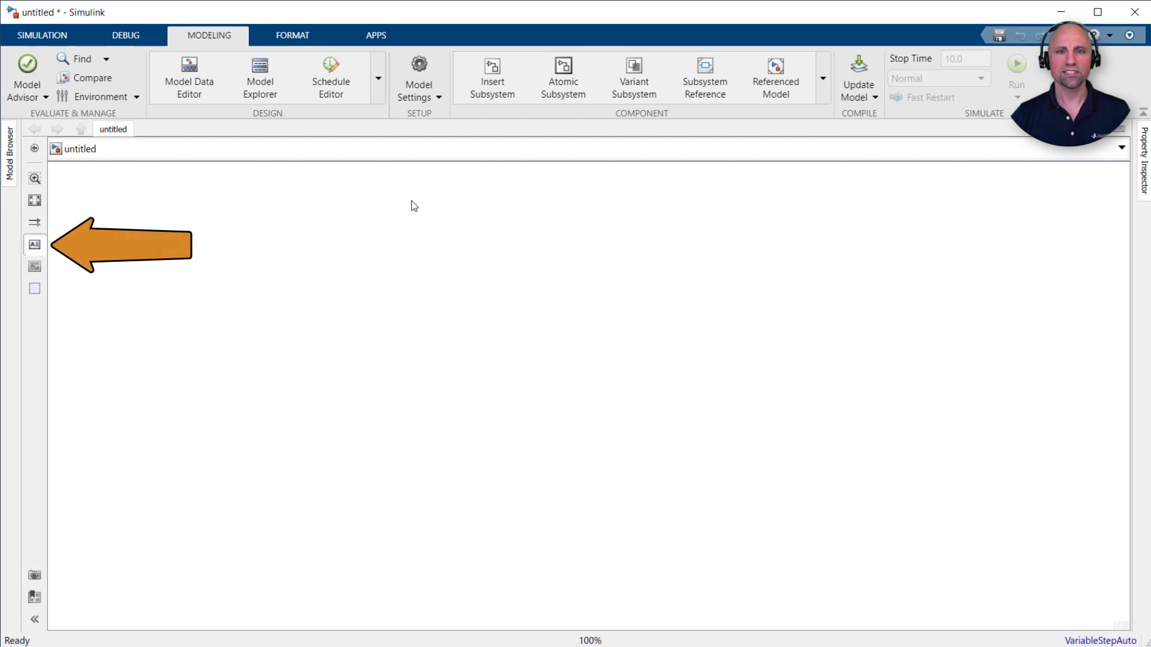
Add a canvas annotation with the pasted LaTeX dN/dt and dB/dt equations
click(449, 216)
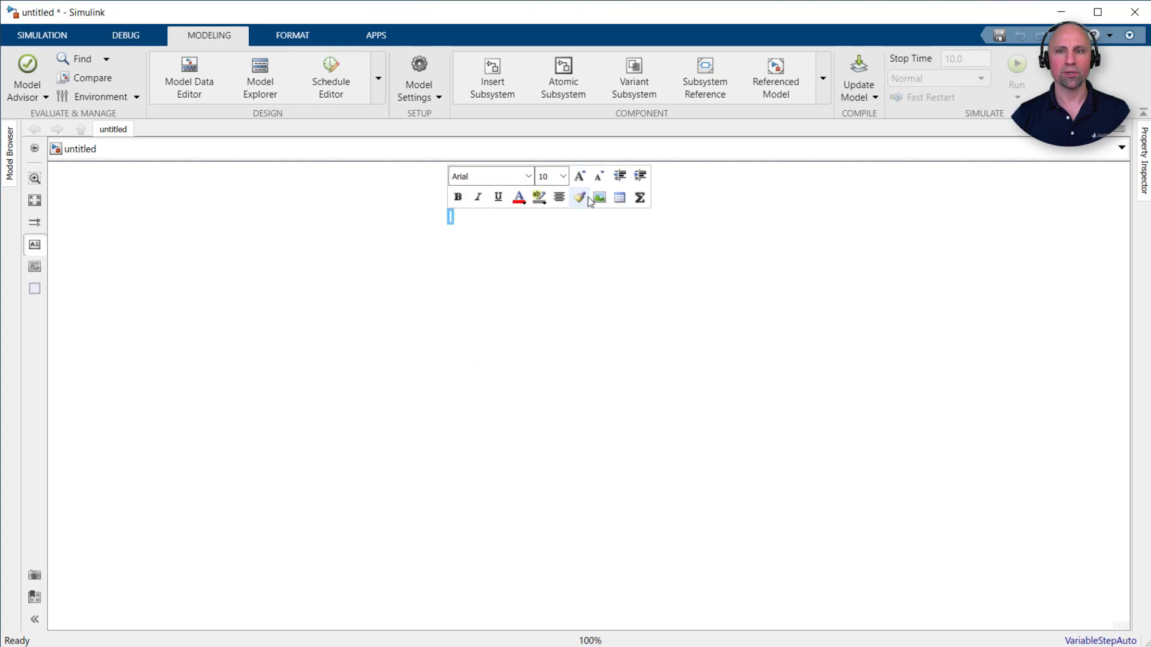
click(640, 198)
text(\frac{dN}{dt} = -k_1 \cdot N(t) \\ \frac{dB}{dt} = k_2 \cdot N(t) - k_3 \cdot B(t))
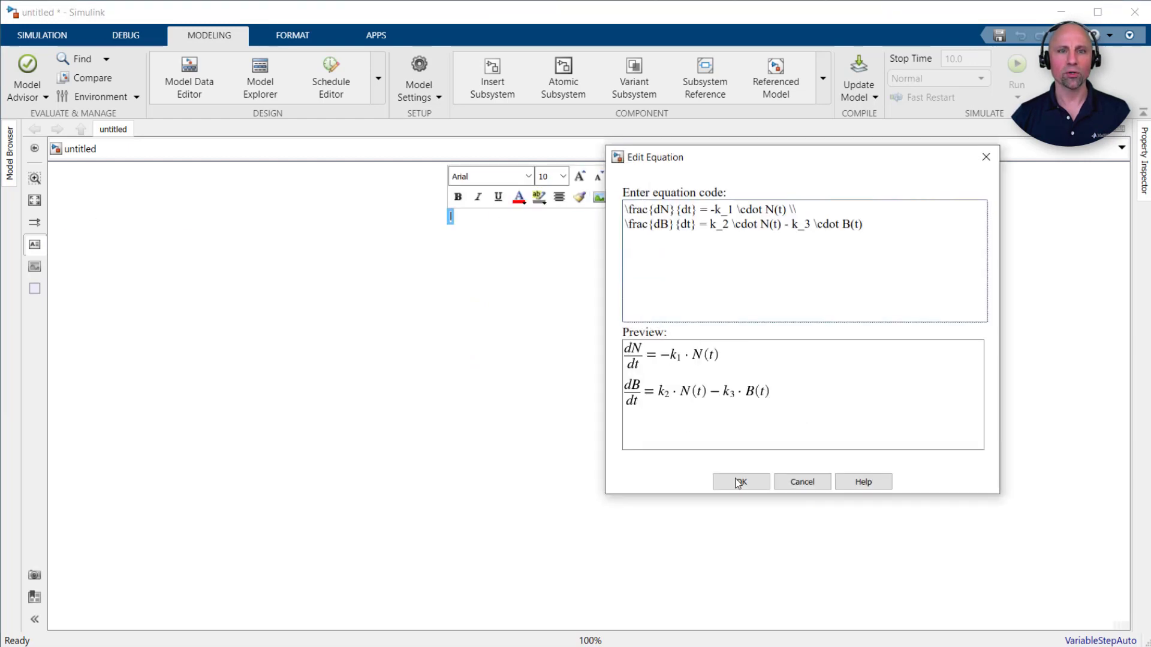
click(742, 481)
scroll(483, 191, up, 5)
click(537, 223)
click(427, 275)
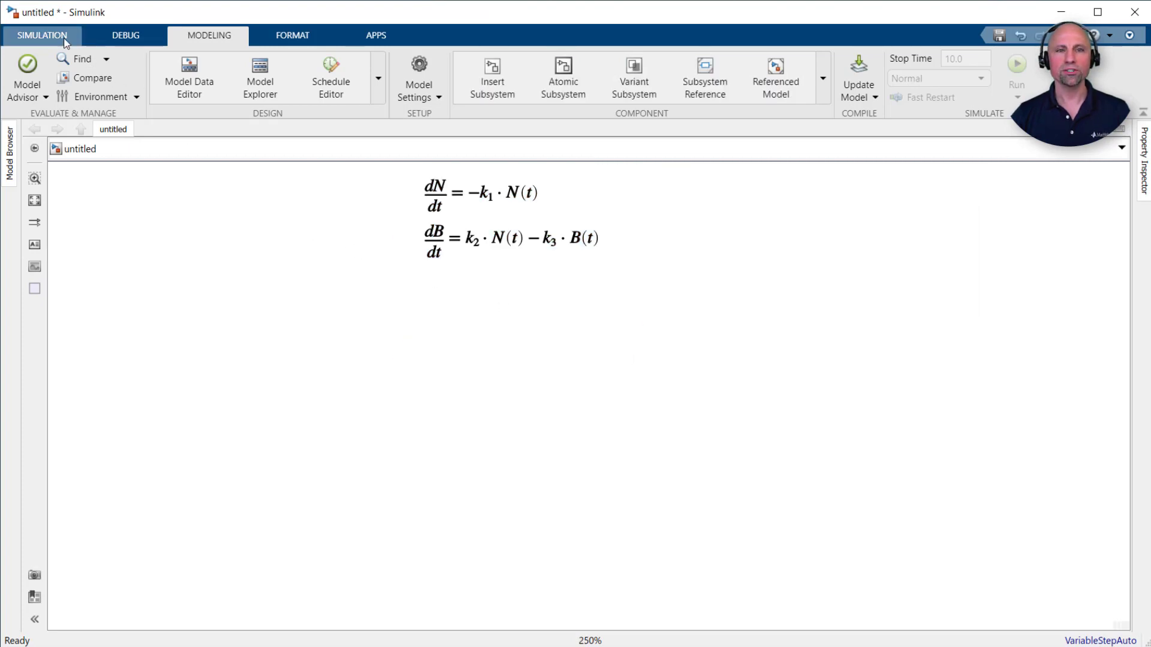
click(42, 35)
Insert an Integrator with initial condition N0, labelling its input dN/dt and output N
click(137, 90)
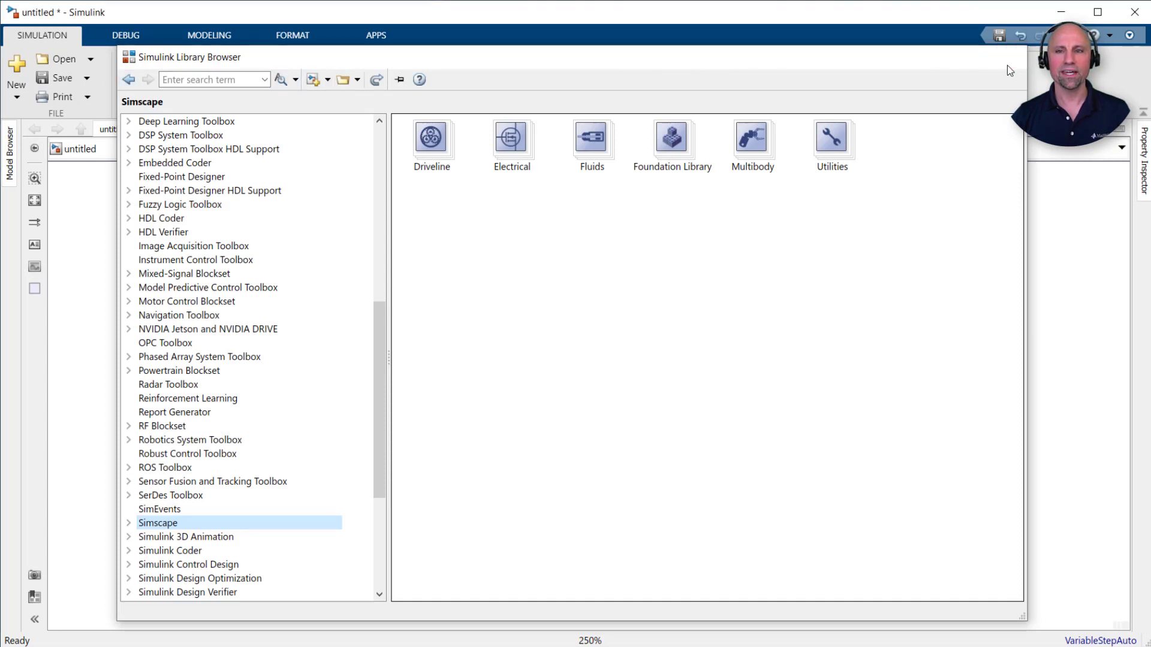
click(1014, 57)
double_click(149, 361)
text(int)
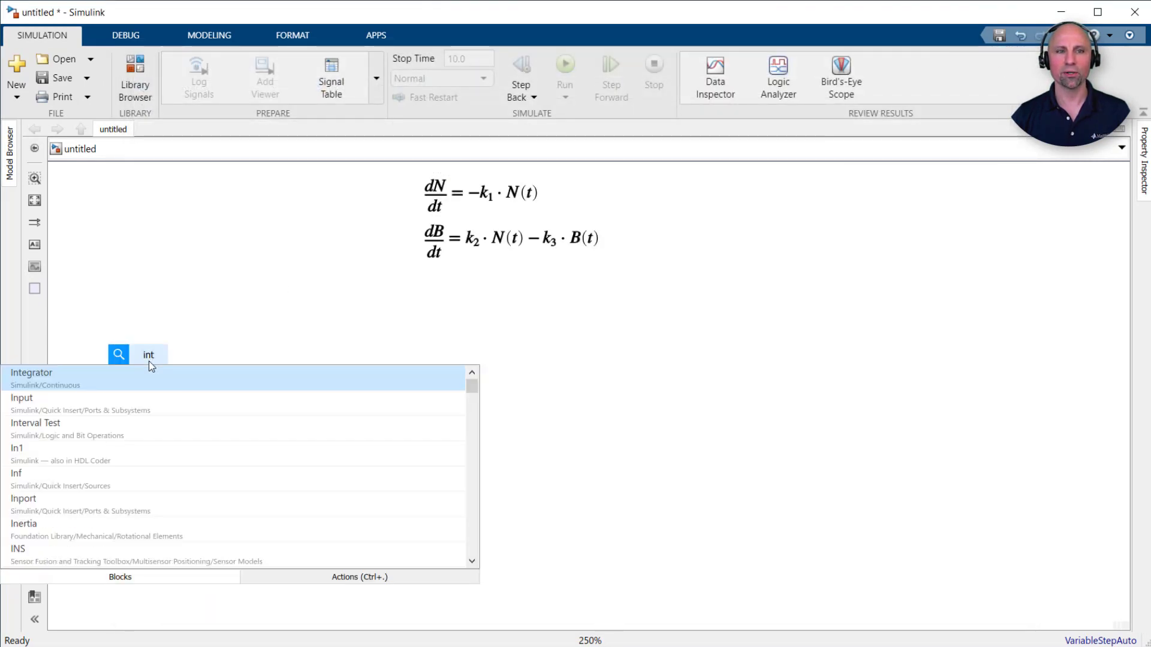
text(e)
key(Return)
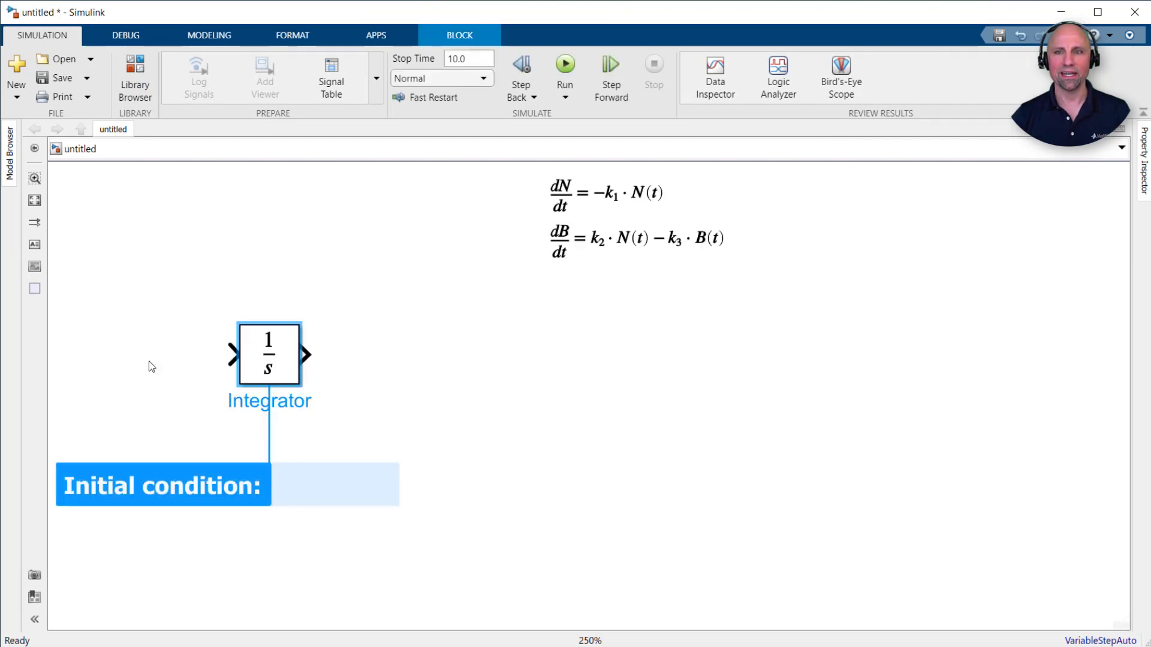
text(N0)
key(Return)
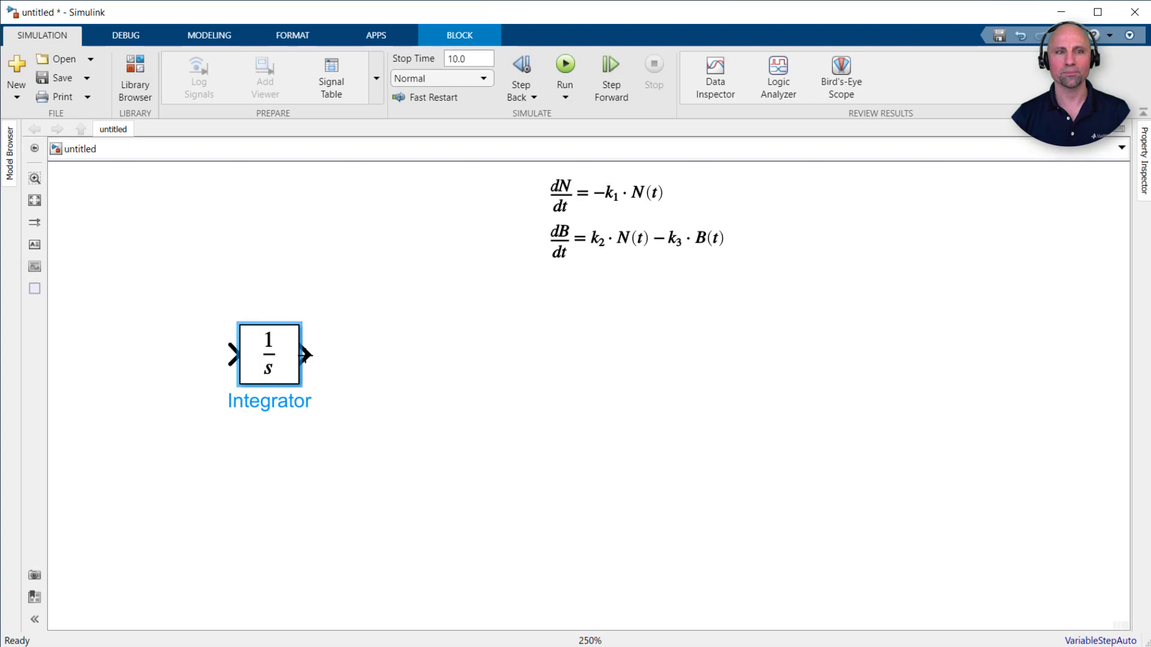
drag(307, 355, 375, 355)
double_click(320, 356)
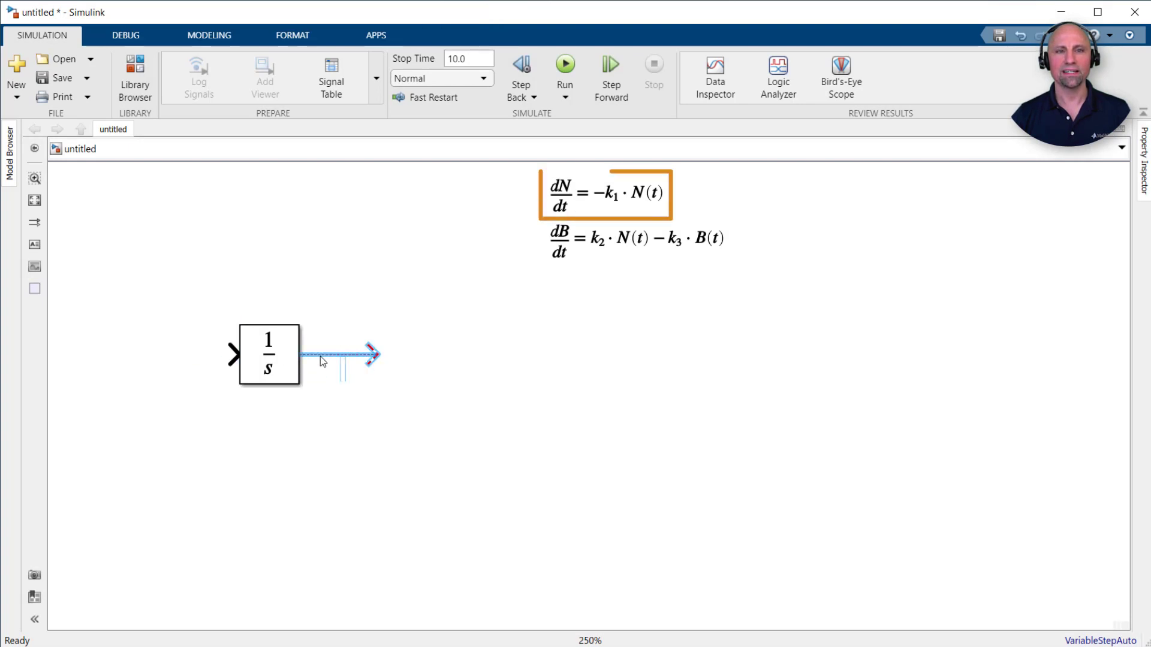
text(N)
drag(235, 355, 157, 354)
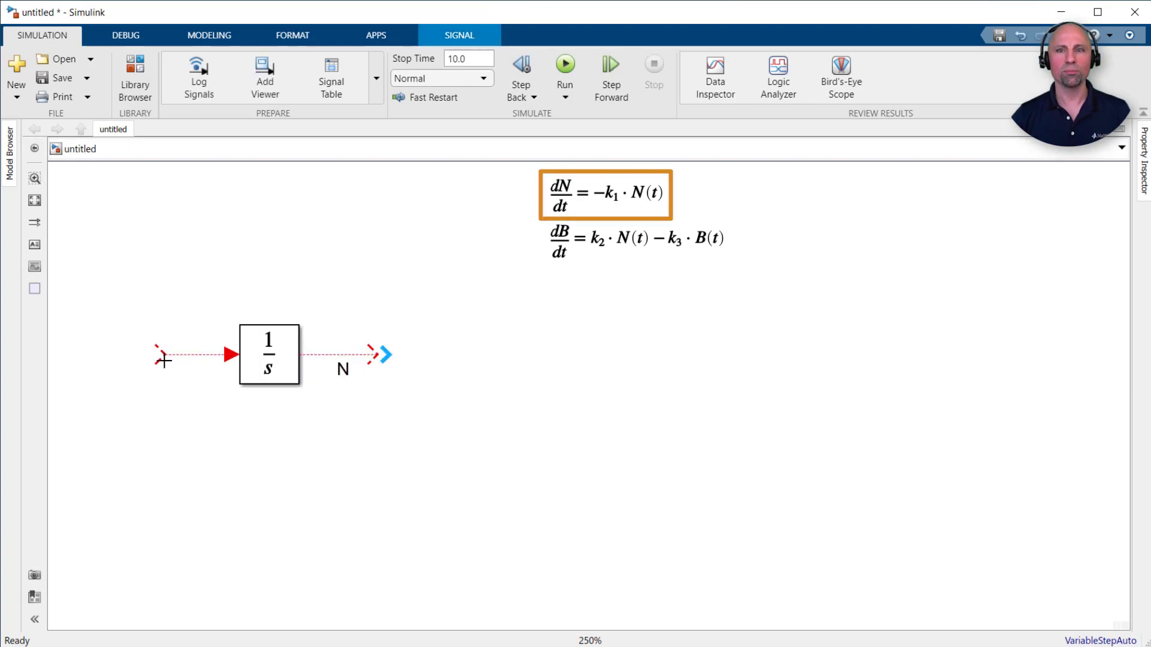
double_click(178, 359)
text(dN/dt)
click(300, 449)
Add a flipped -k1 Gain feeding N back into dN/dt to close the loop
double_click(269, 457)
text(gain)
key(Return)
text(-k1)
key(Return)
key(ctrl+i)
drag(378, 355, 318, 455)
drag(154, 354, 236, 454)
drag(329, 409, 360, 408)
drag(211, 398, 161, 411)
Try a [-k1 0; k2 -k3] matrix gain, then cancel the Gain and Integrator dialogs
click(283, 461)
double_click(283, 462)
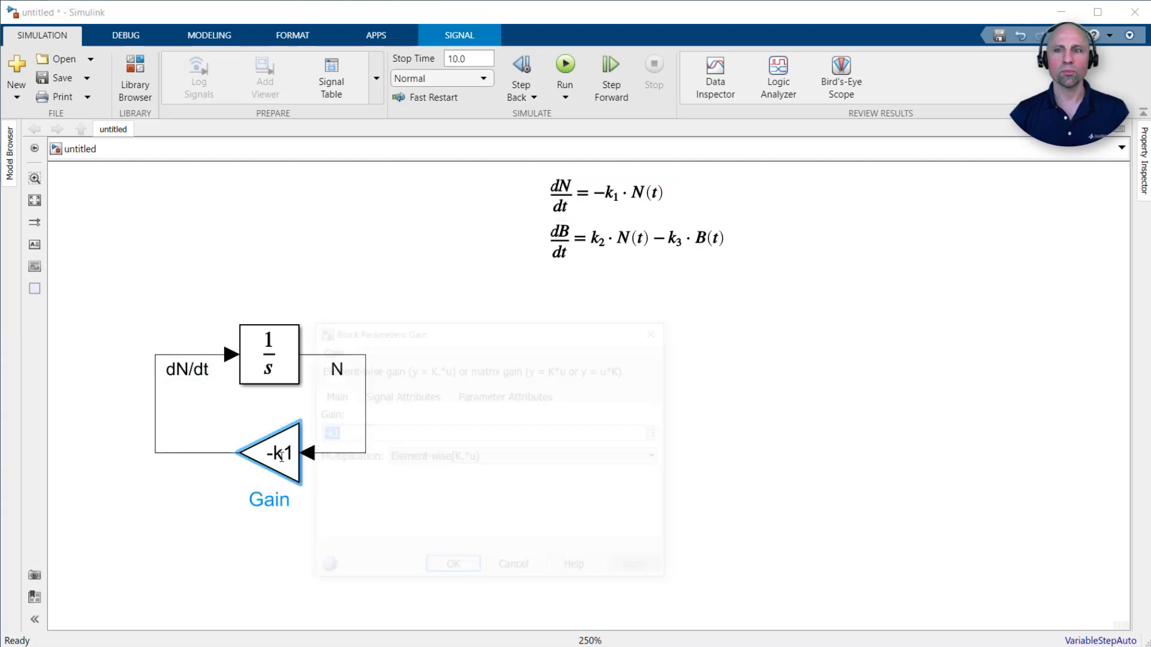
click(319, 434)
text([)
key(End)
text(0; k2 -k3])
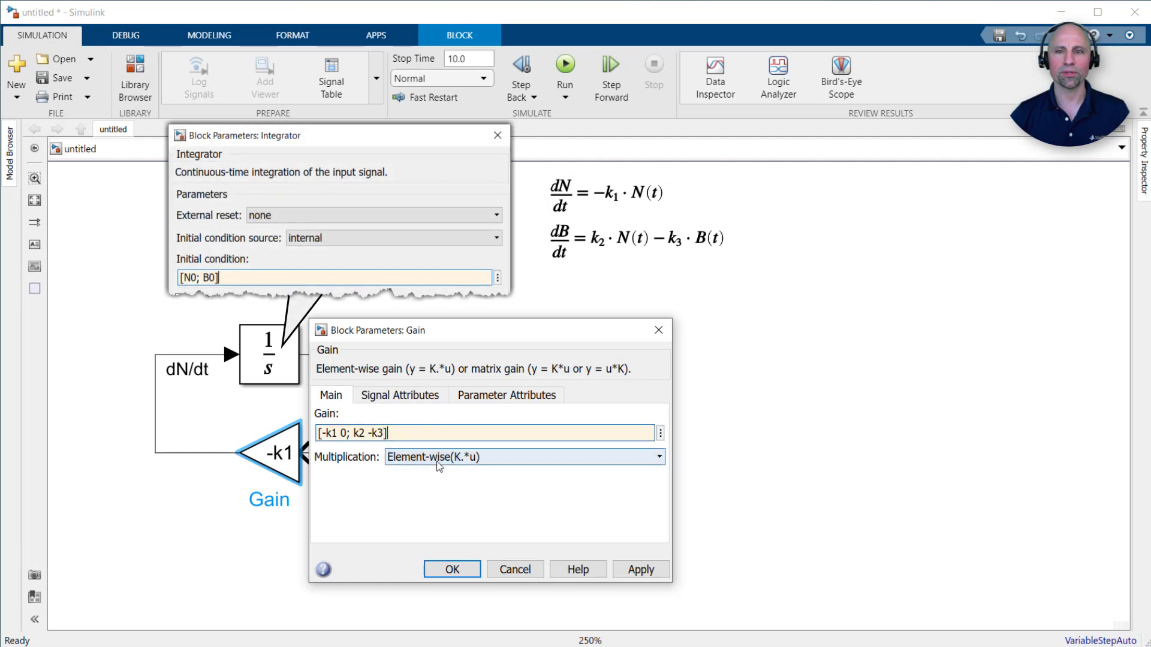
click(462, 458)
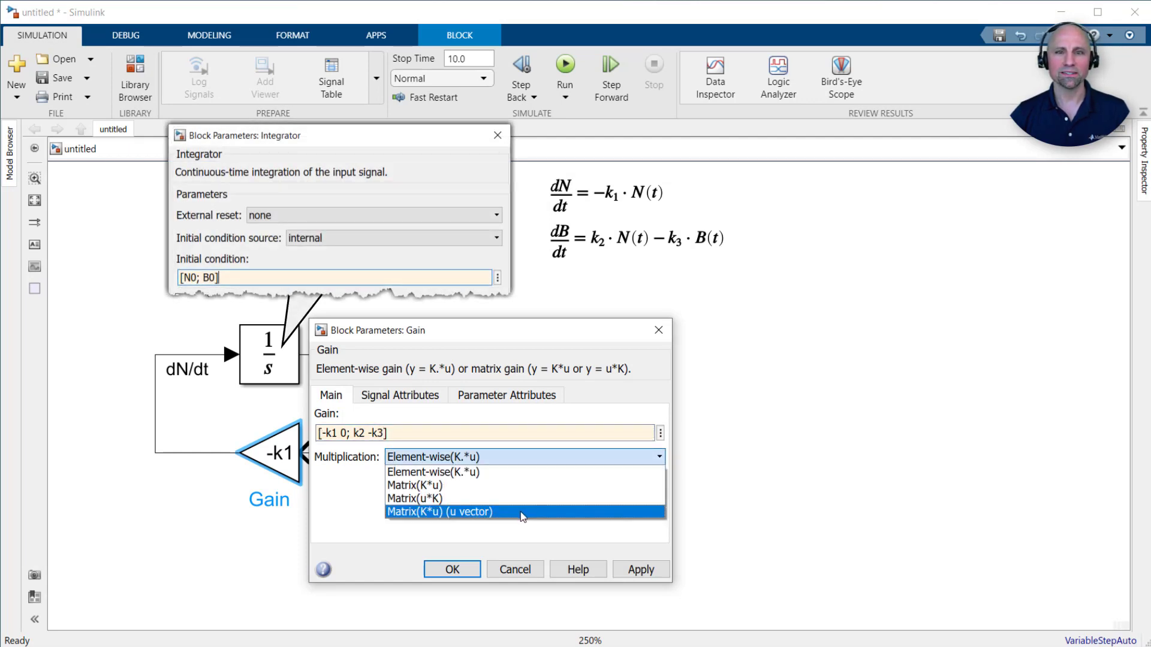
click(518, 570)
click(516, 570)
click(483, 361)
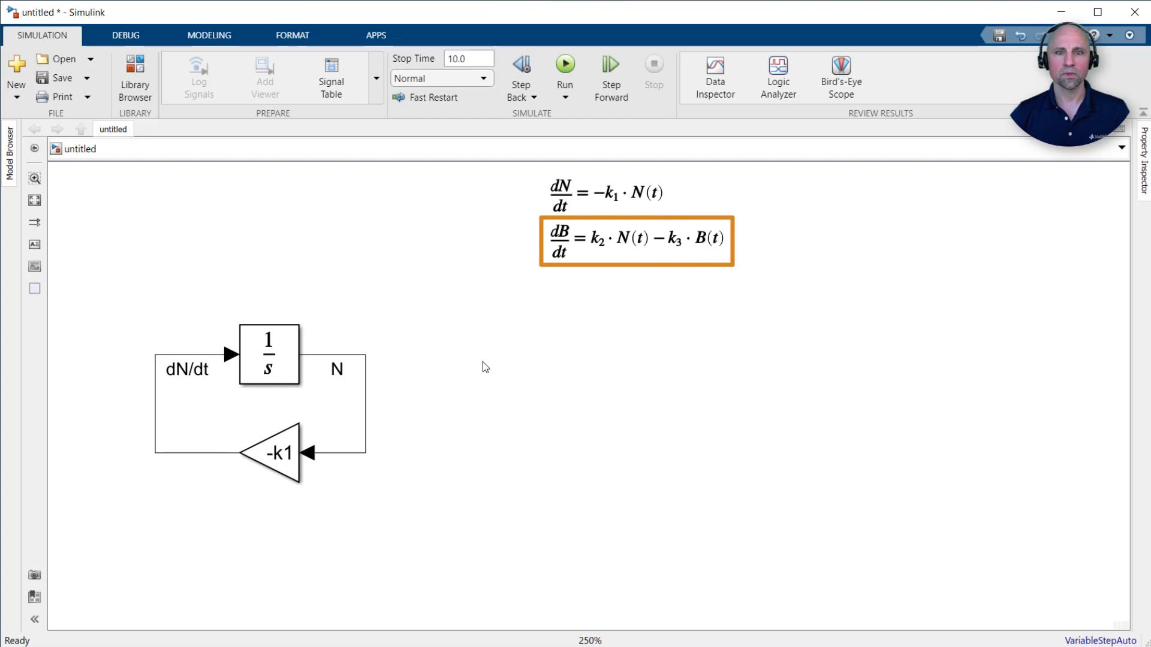
Branch N into a k2 Gain feeding a Sum whose output is labelled dB/dt
double_click(484, 363)
text(gain)
key(Return)
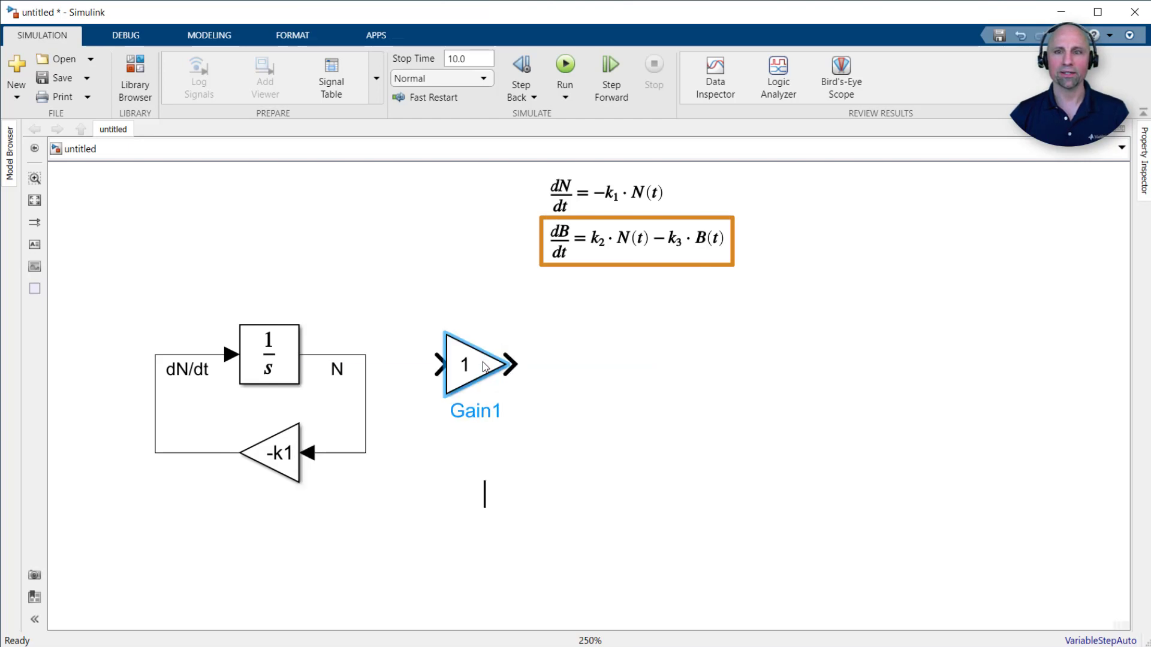
key(Return)
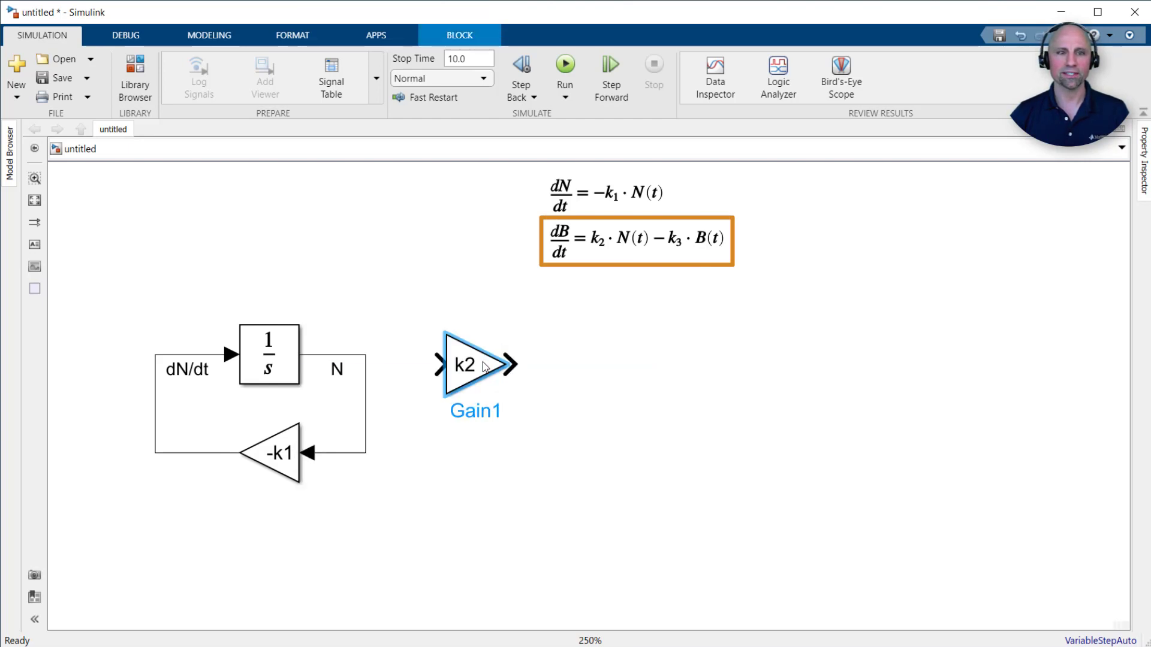
drag(439, 364, 365, 359)
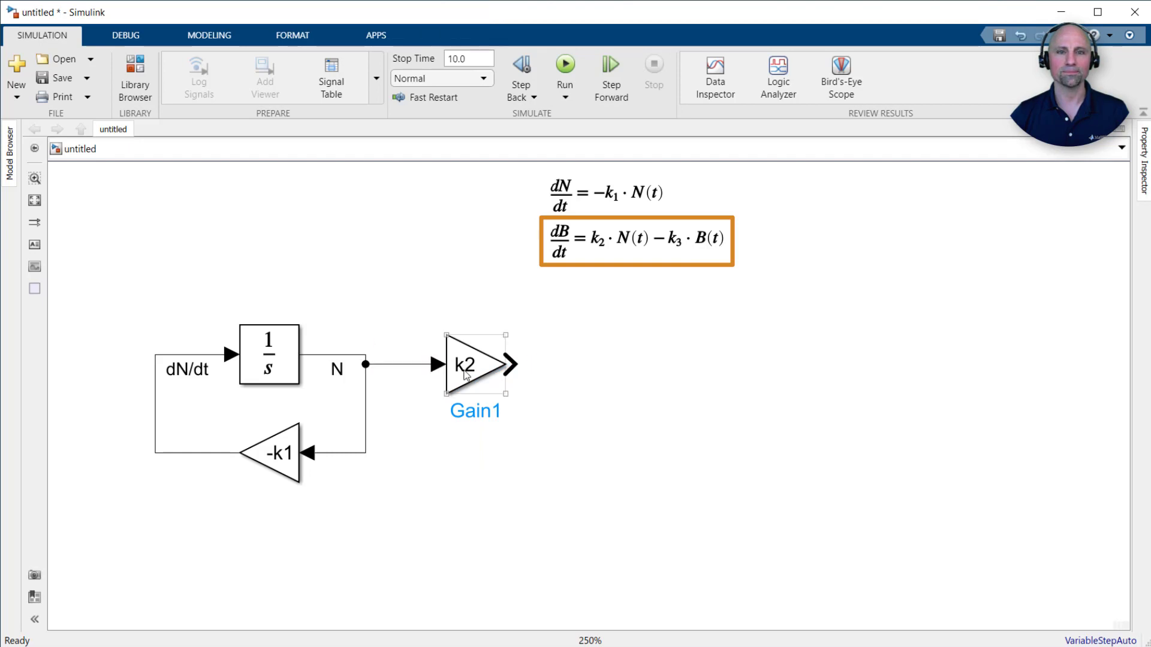
mouse_move(467, 374)
mouse_down()
mouse_move(467, 364)
mouse_move(553, 354)
mouse_up()
text(sum)
key(Return)
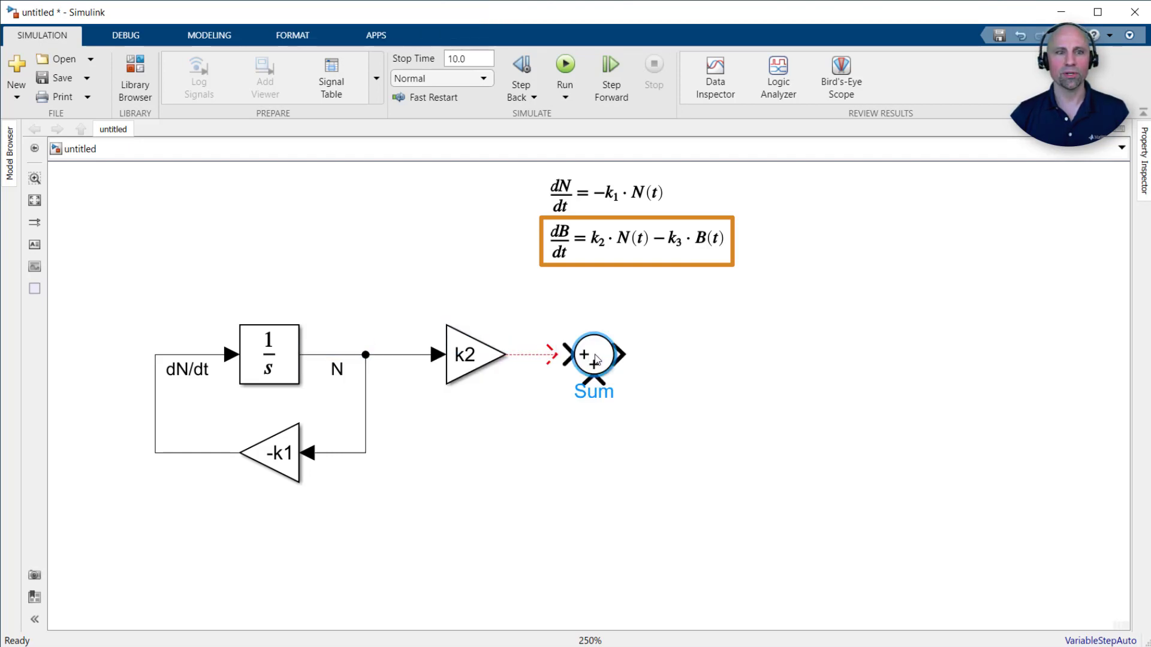
drag(599, 354, 660, 354)
double_click(641, 358)
text(dB/dt)
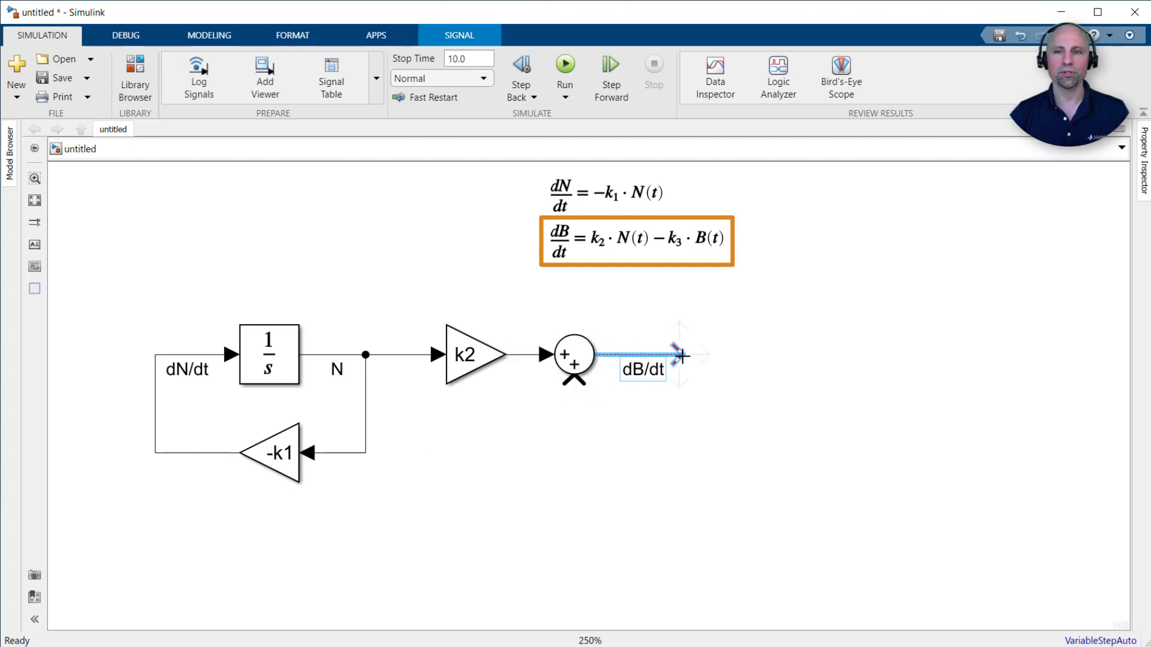
click(726, 366)
Integrate dB/dt with a second Integrator and label its output B
text(integ)
key(Return)
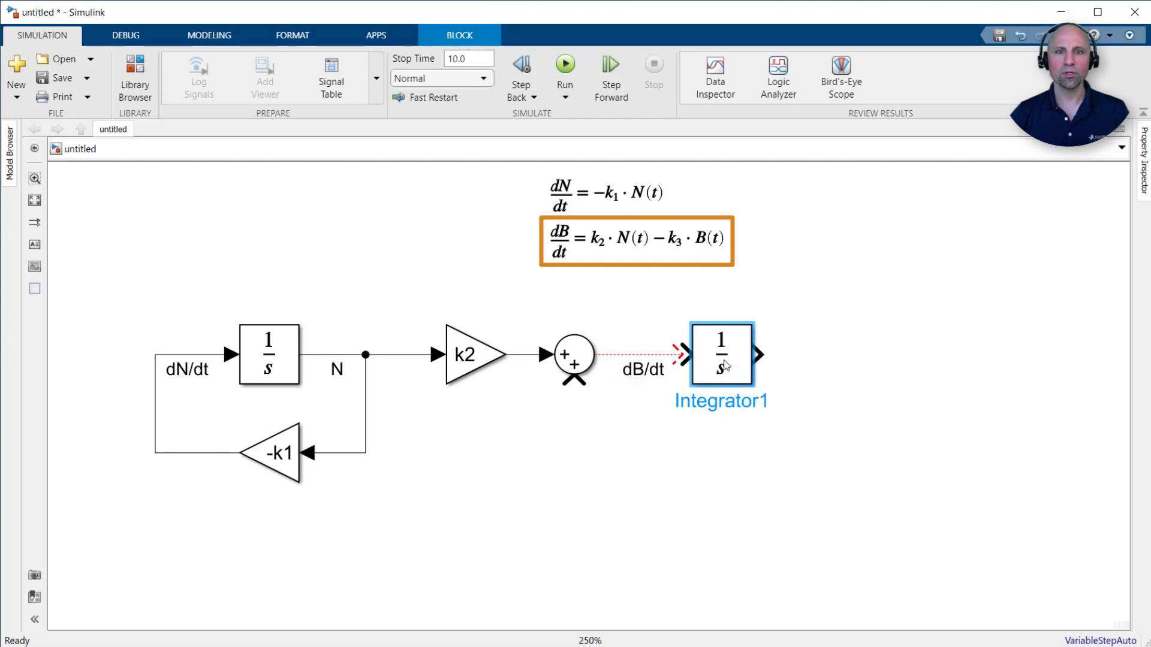
mouse_move(725, 366)
mouse_down()
mouse_move(715, 367)
mouse_move(792, 354)
mouse_up()
double_click(772, 355)
text(B)
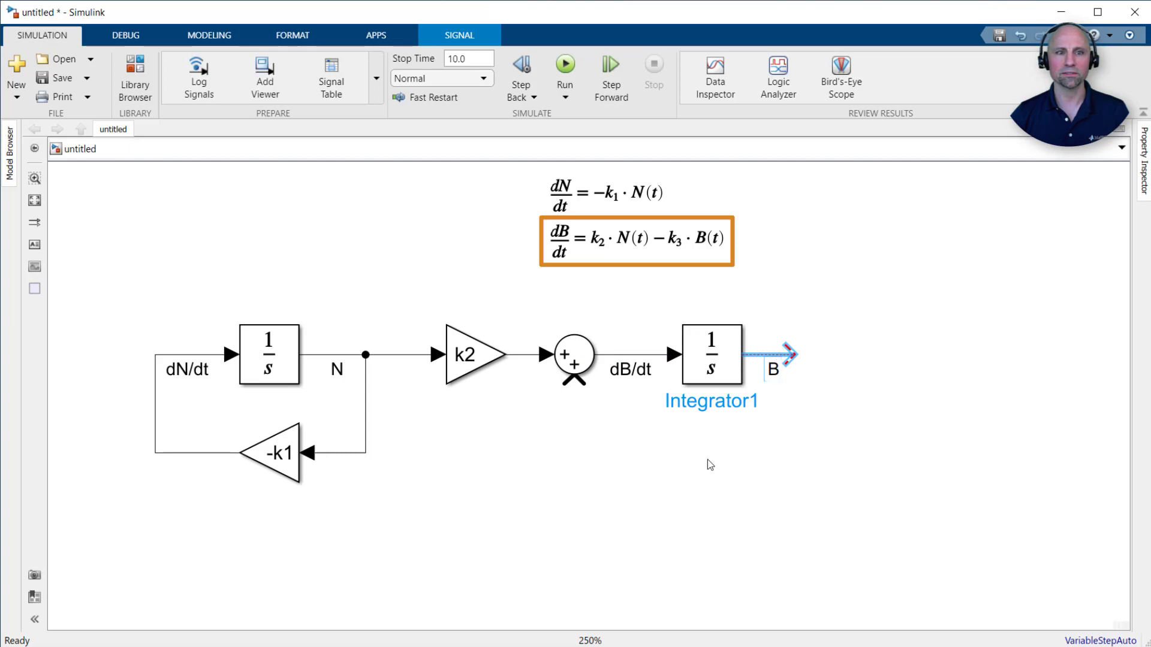
Feed B back through a flipped -k3 Gain into the Sum's bottom input
double_click(708, 459)
text(gain)
key(Return)
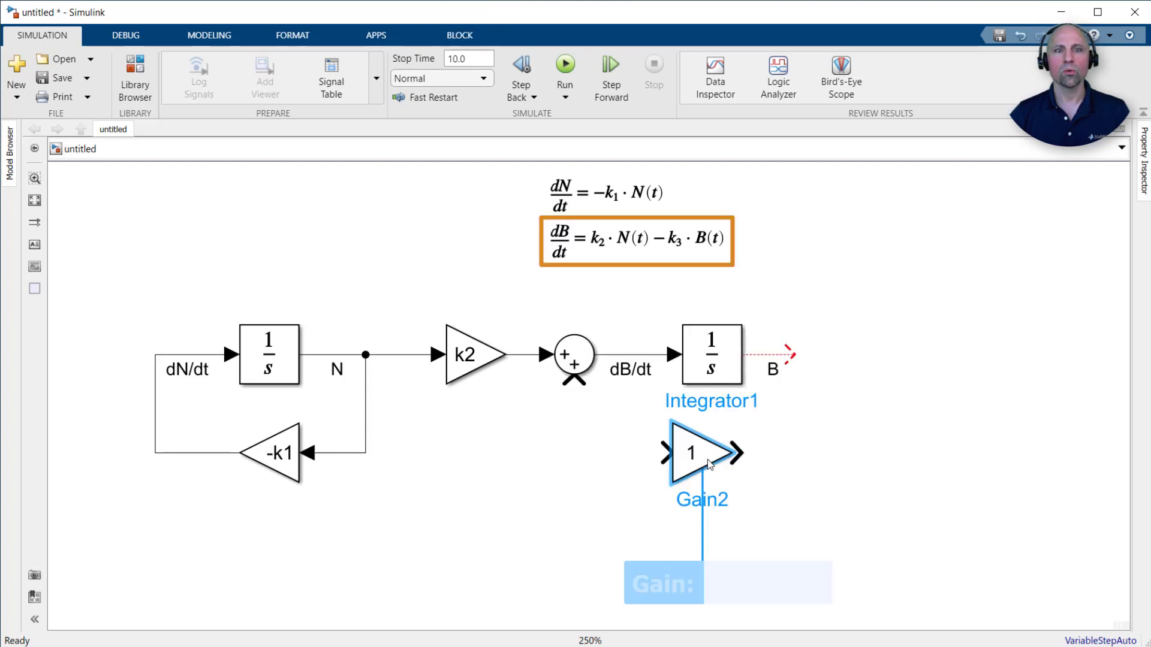
text(-k3)
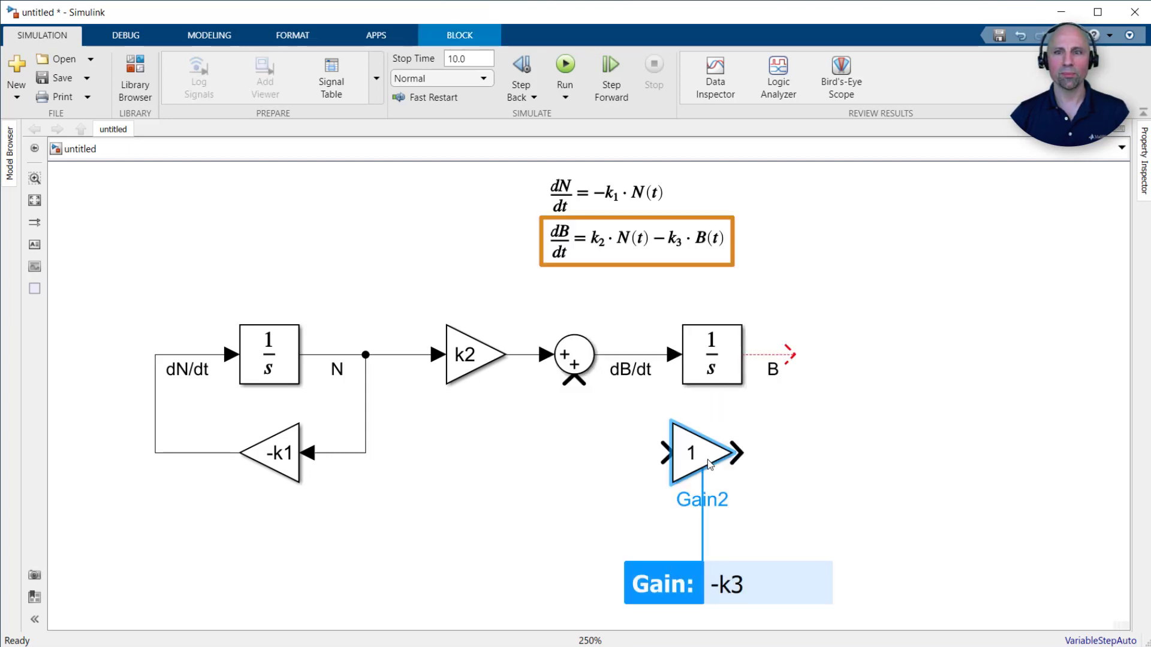
key(Return)
key(ctrl+i)
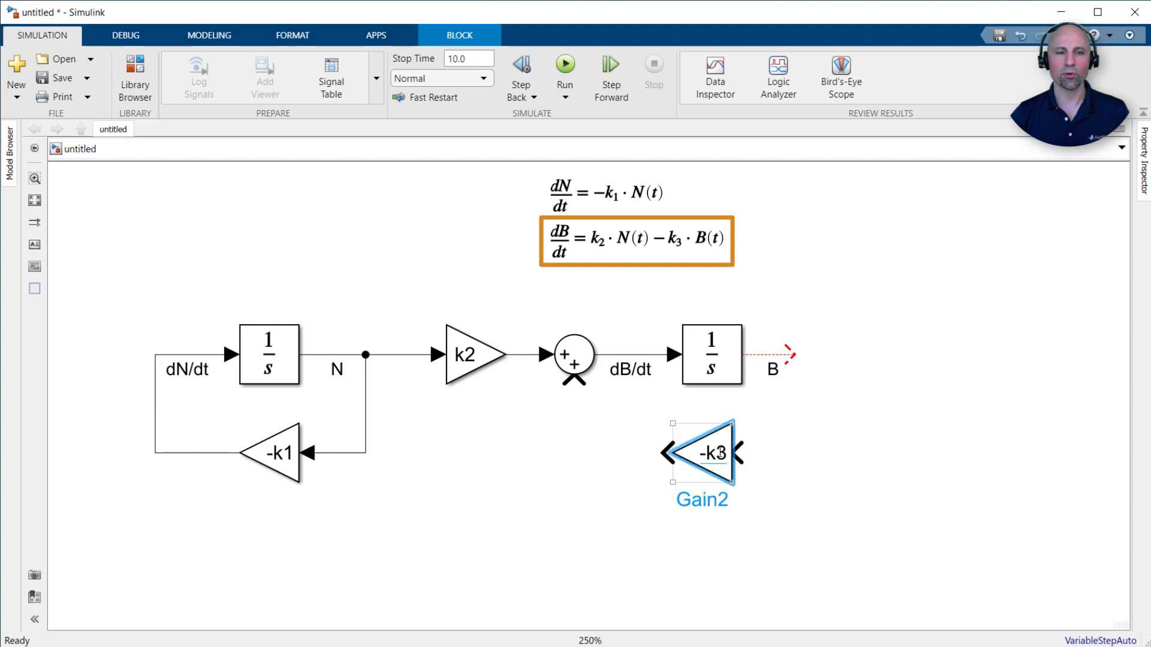
drag(790, 354, 759, 456)
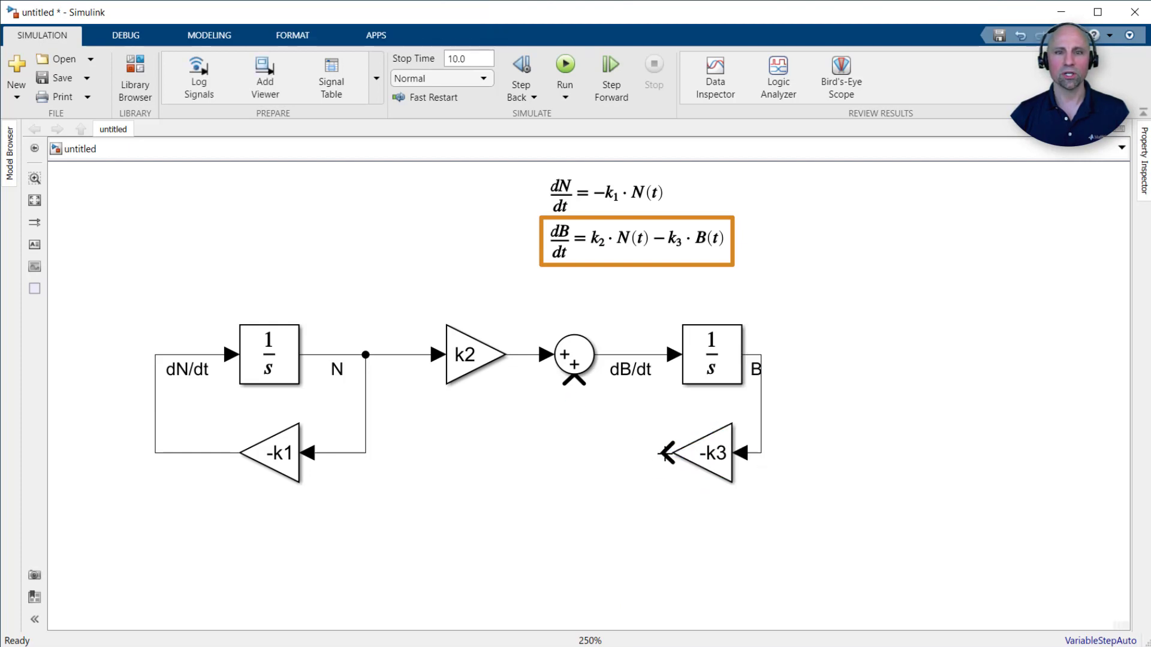
drag(665, 452, 574, 384)
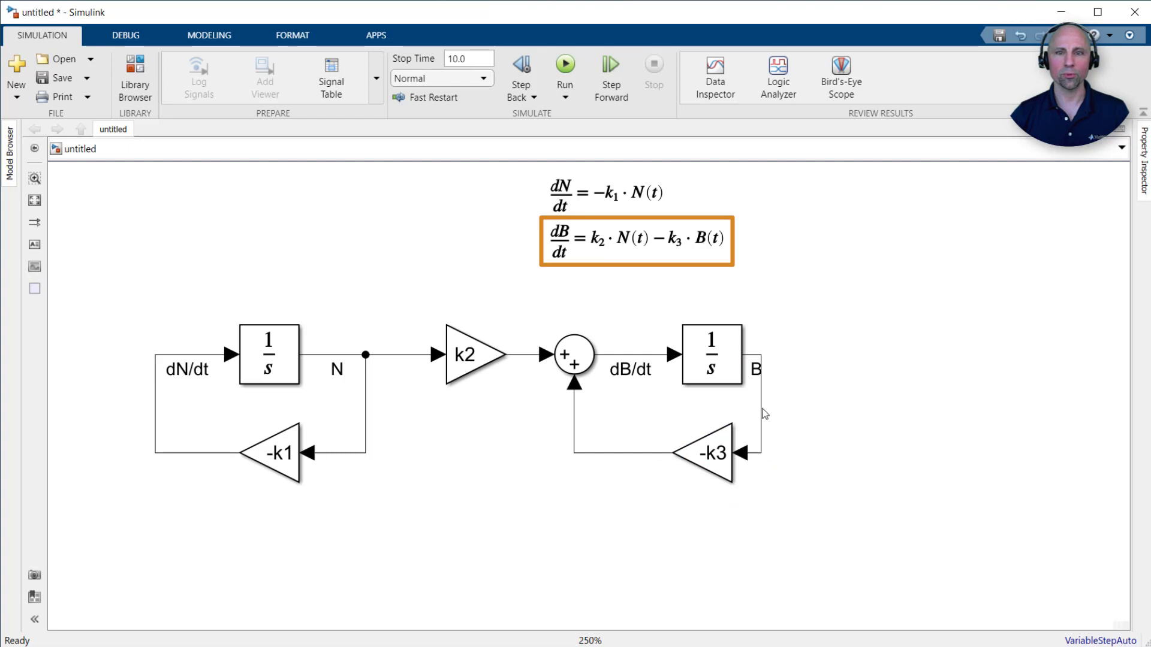
drag(762, 416, 815, 414)
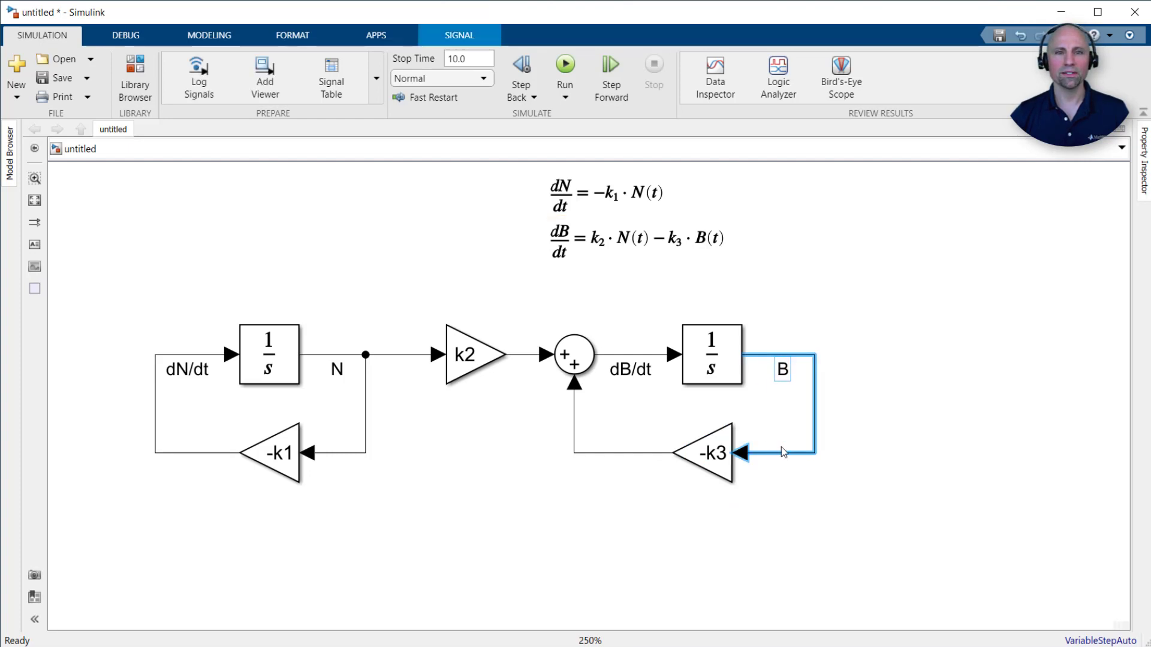
Enable data logging on the B and N signals
click(807, 445)
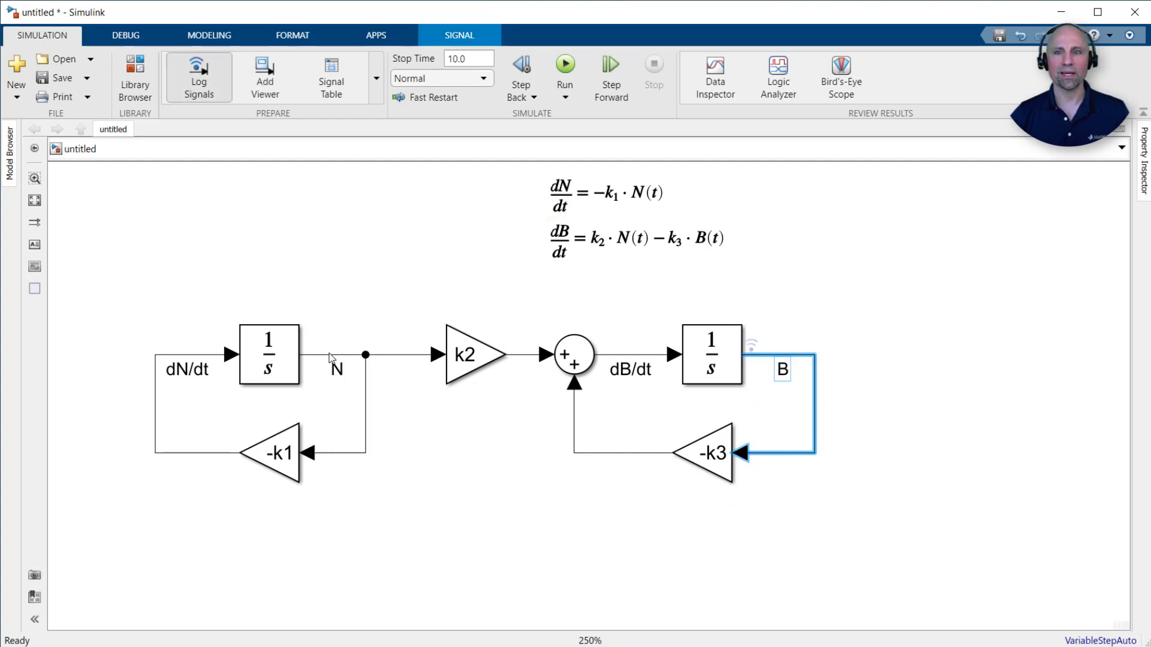
click(336, 355)
click(358, 338)
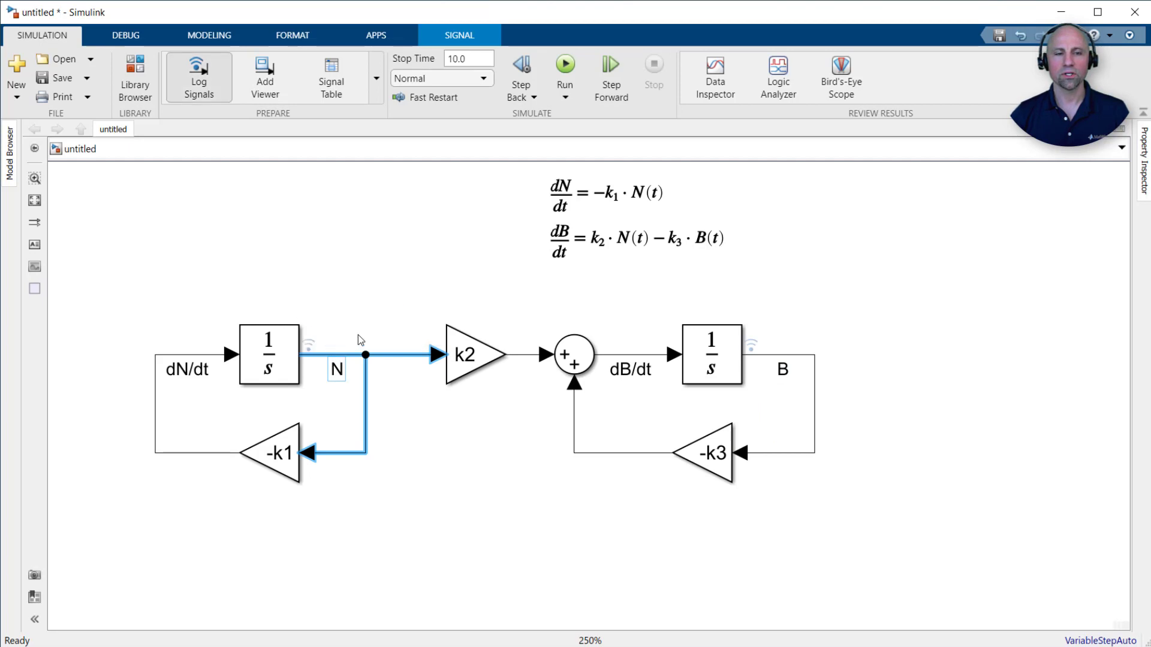
Run the simulation with stop time 3 and open the results in Data Inspector
click(471, 61)
text(3)
click(566, 66)
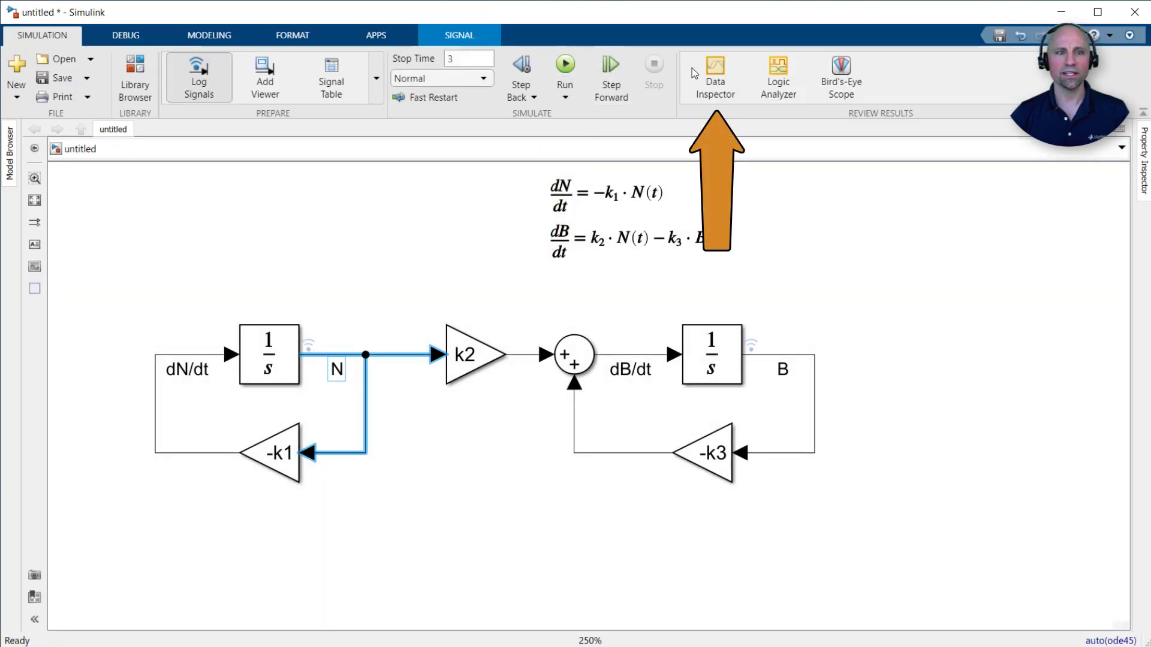
click(713, 73)
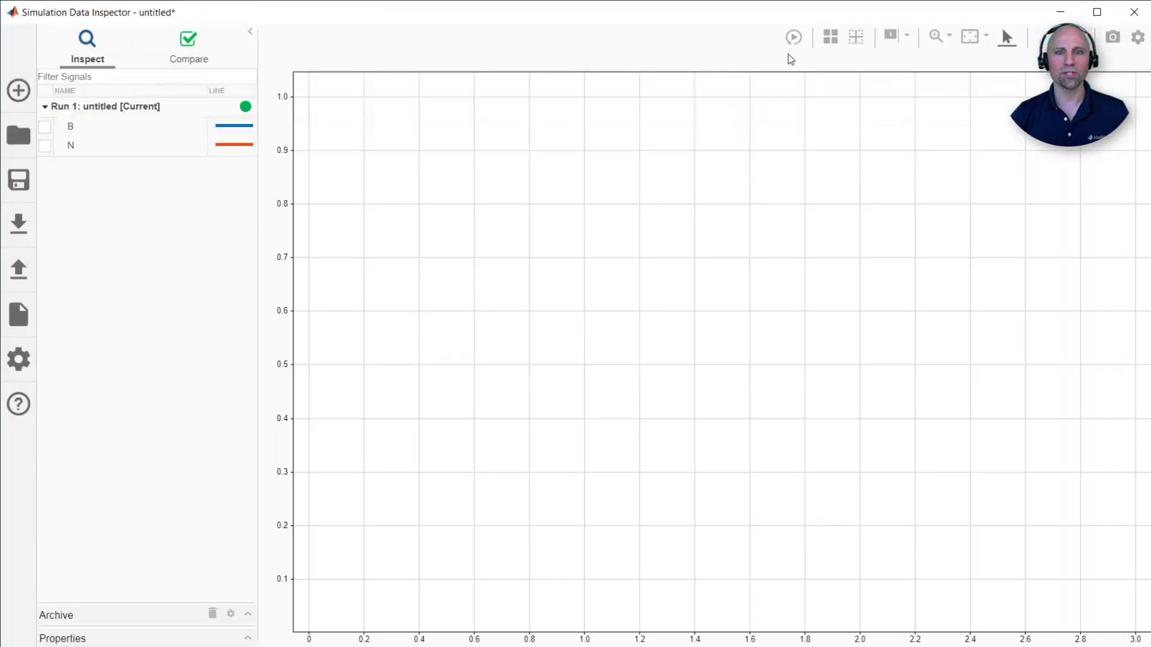
Switch to a two-row layout, plotting N in the top chart and B in the bottom
click(830, 37)
click(892, 96)
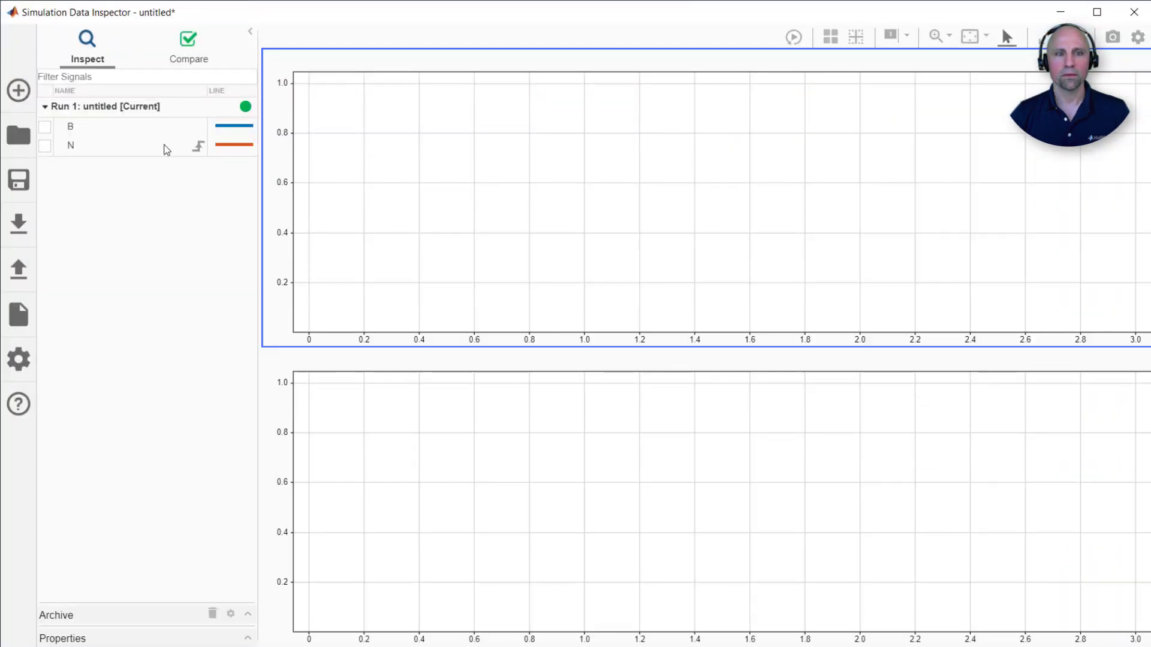
click(45, 146)
click(380, 427)
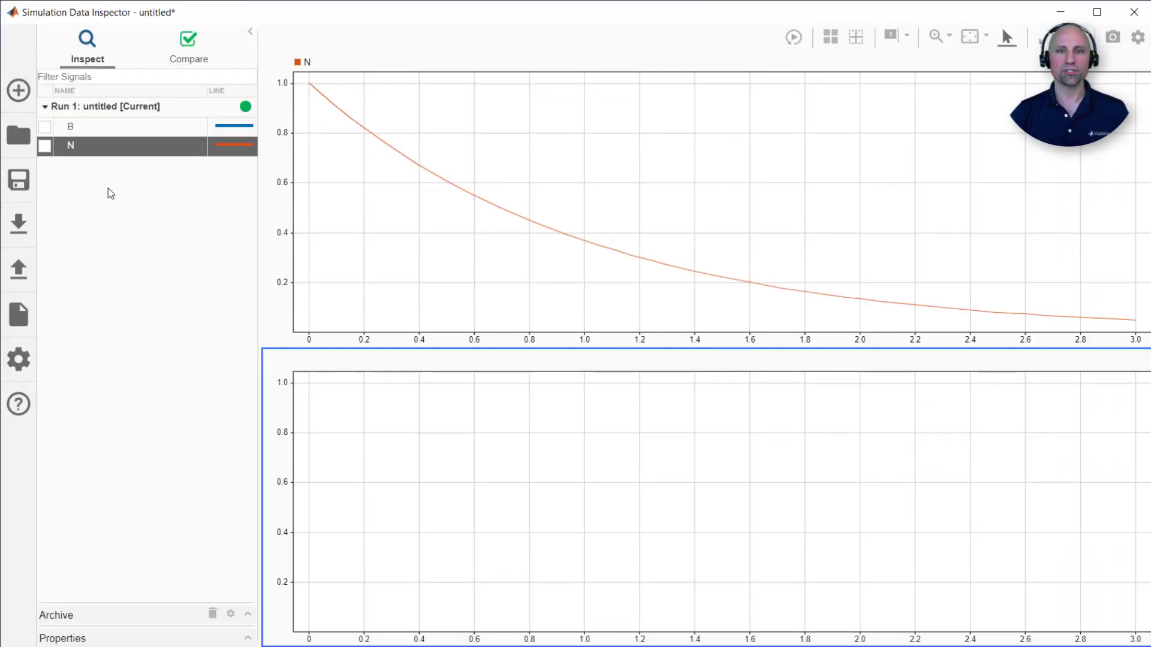
click(46, 127)
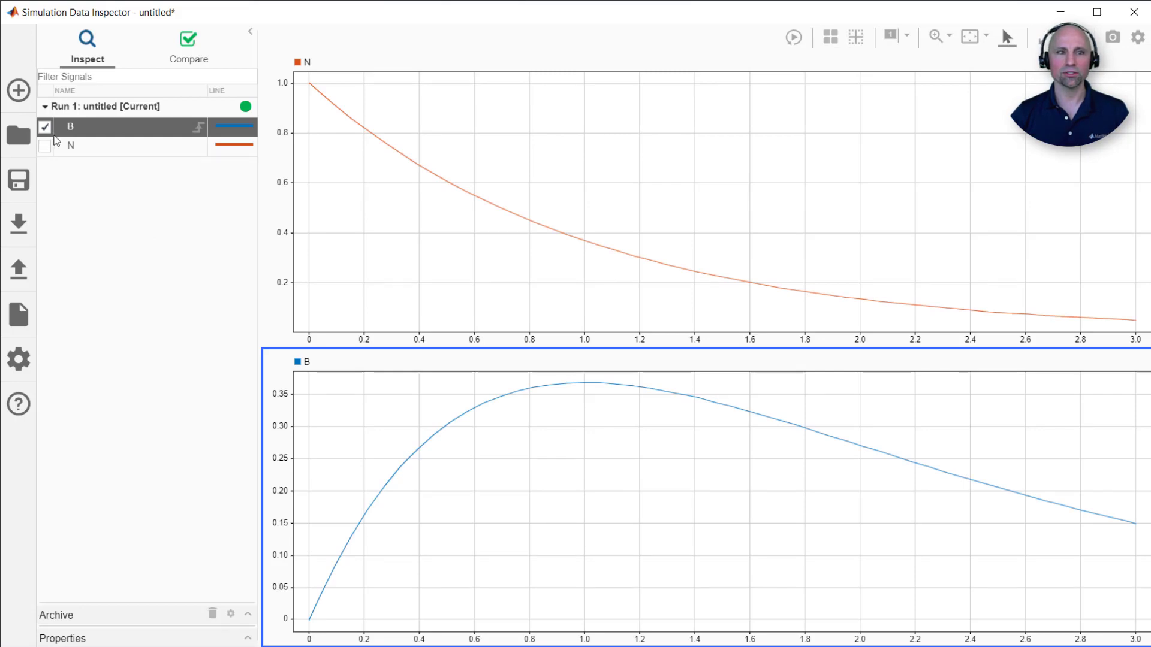